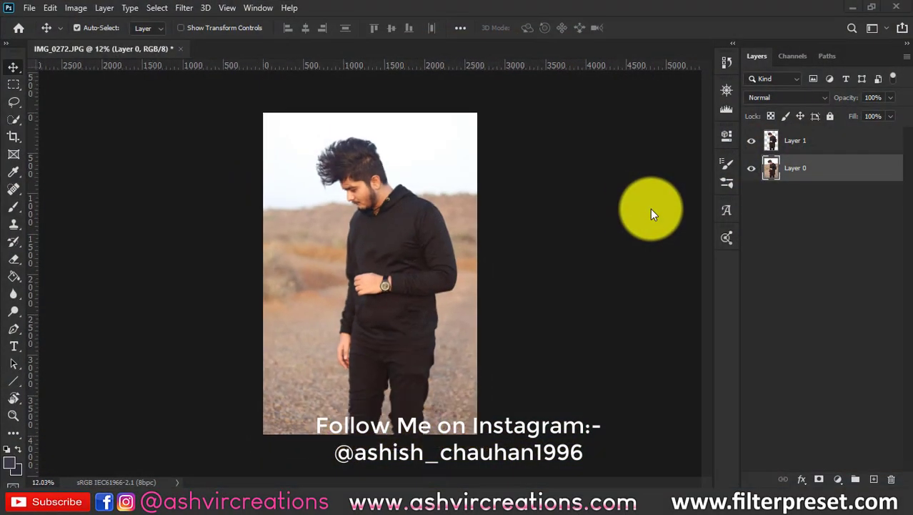
- Hide Layer 1 and quick-select the whole man in the Layer 0 photo, including his hand, face and hair
left_click(19, 119)
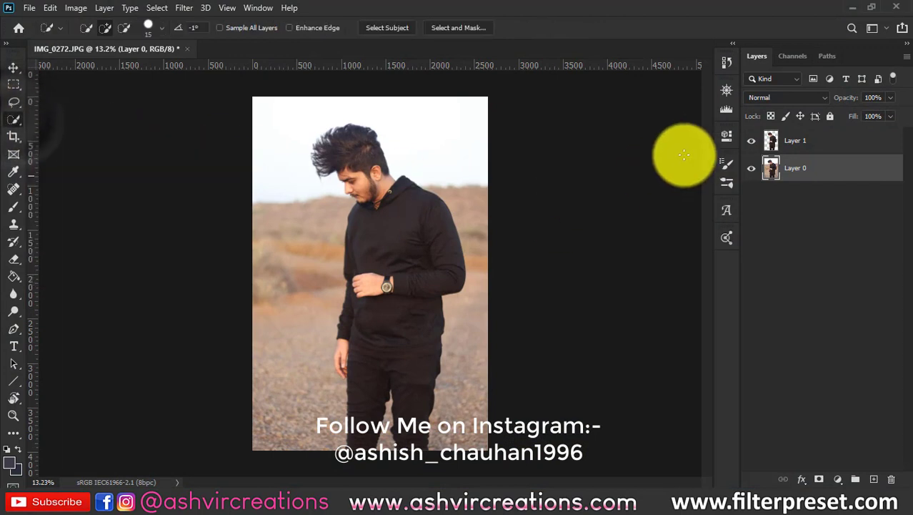
left_click(752, 140)
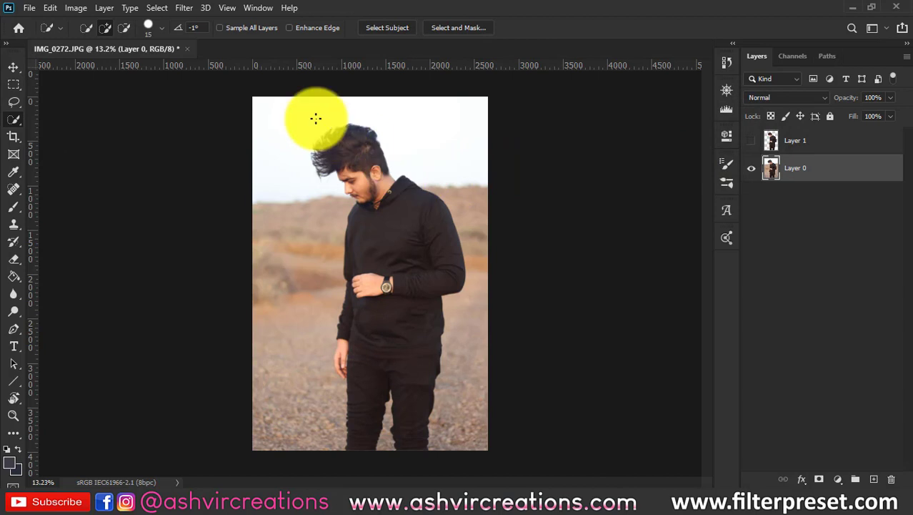
key("bracketright")
key("bracketright")
key("bracketright")
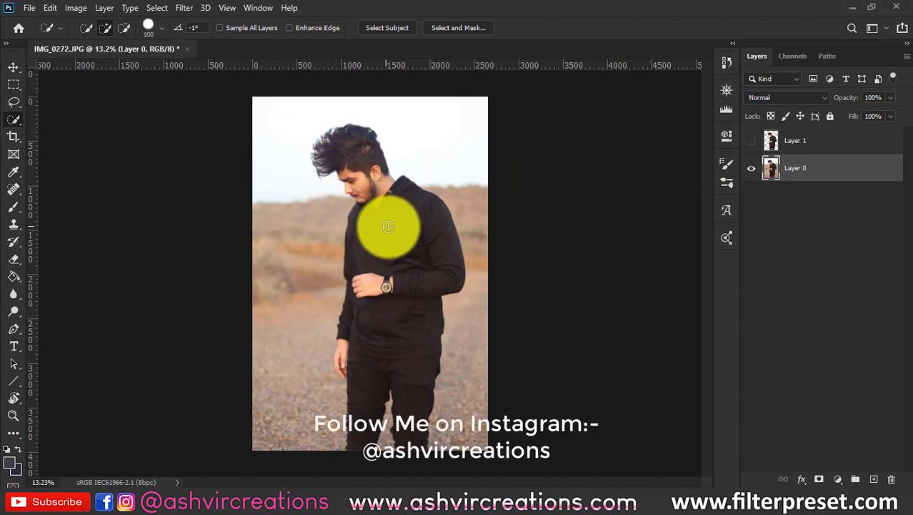
left_click_drag(401, 263, 379, 329)
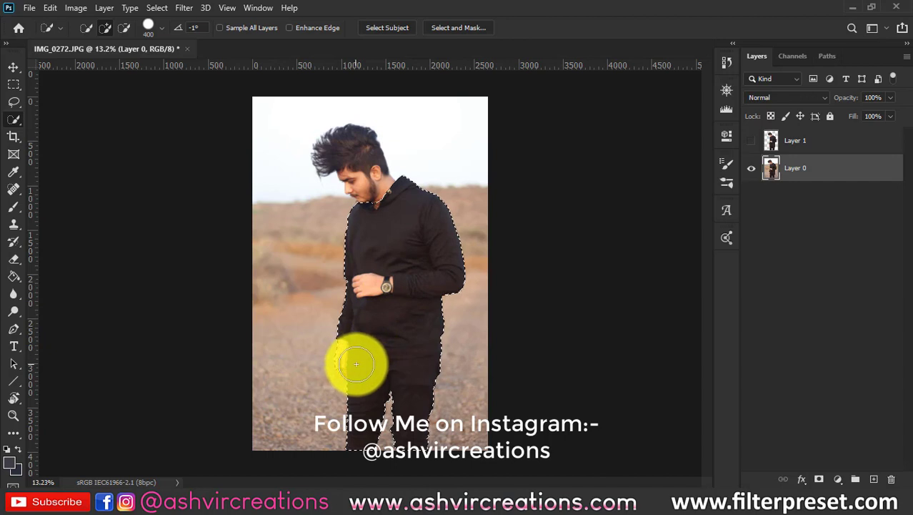
key("bracketleft")
left_click_drag(370, 178, 312, 140)
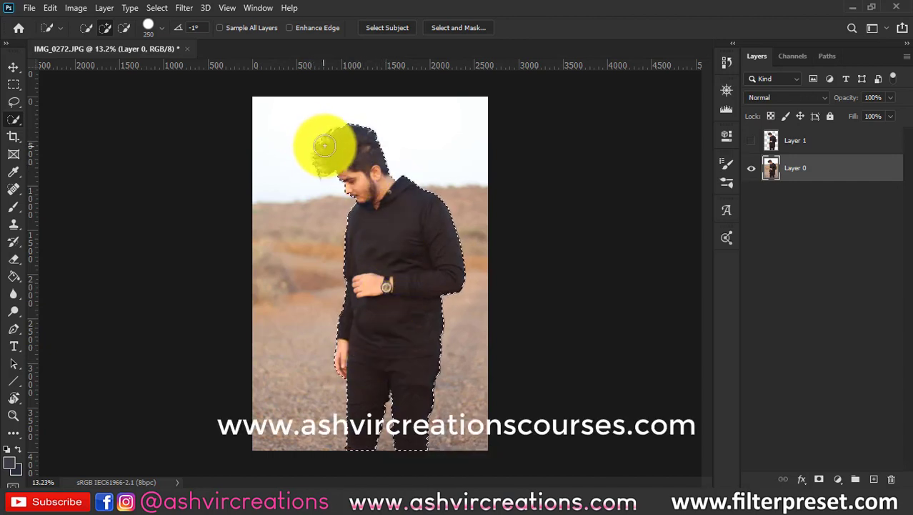
- Open the selection in Select and Mask, set the Refine Edge brush to 98 px and the view opacity to 99%
right_click(327, 147)
left_click(360, 188)
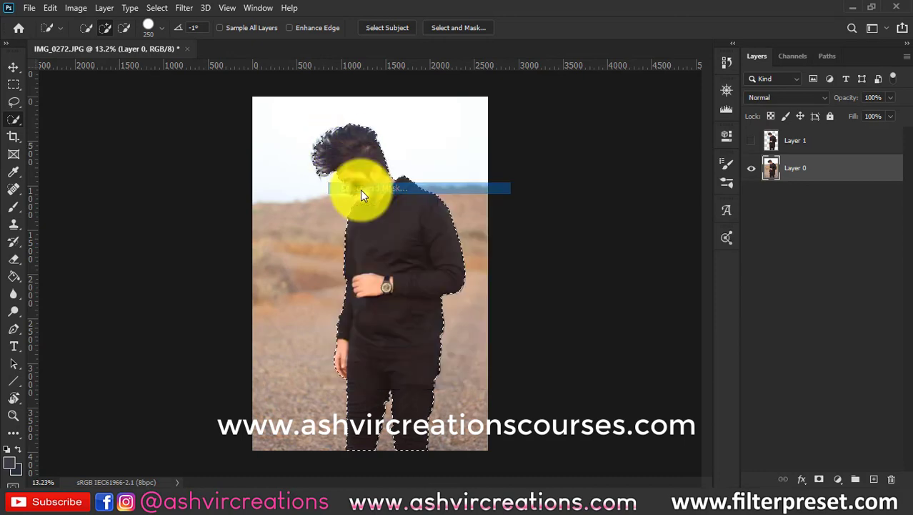
scroll(315, 146, "up", 4)
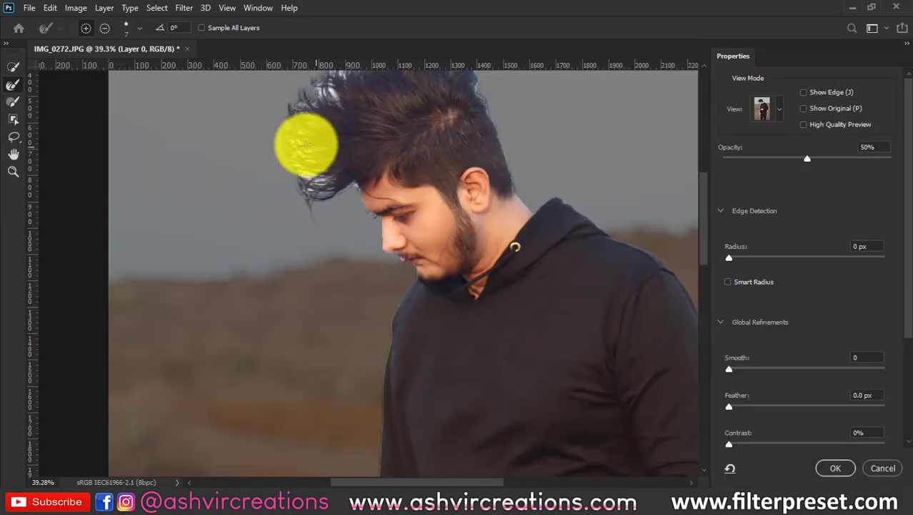
left_click(14, 87)
key("bracketright")
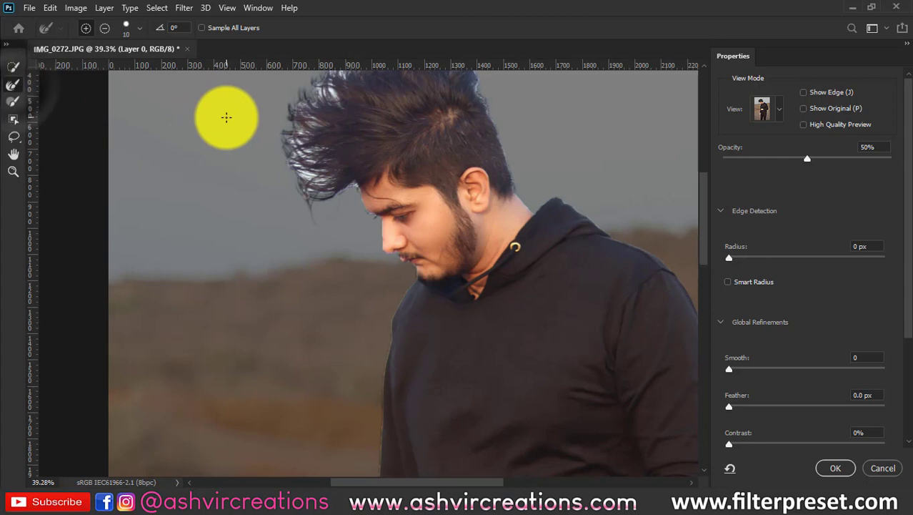
left_click(134, 28)
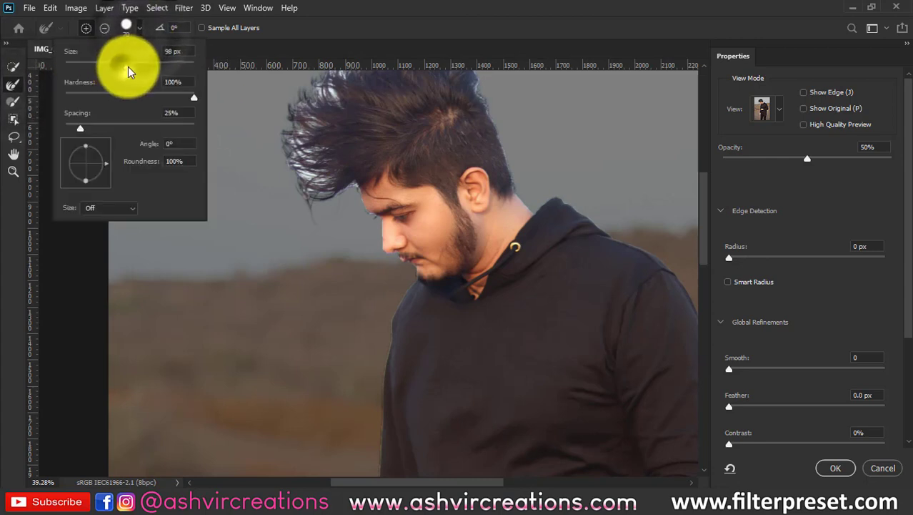
left_click(129, 68)
left_click(398, 20)
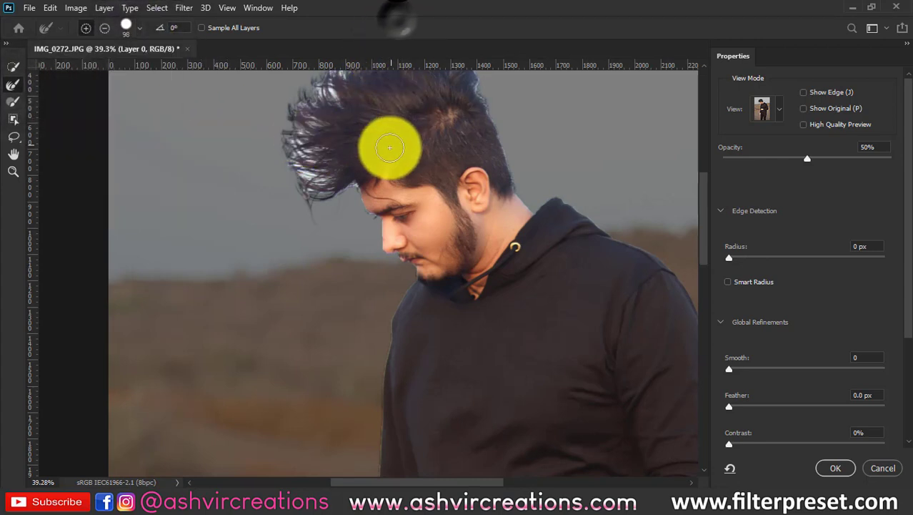
scroll(390, 146, "up", 3)
left_click_drag(388, 147, 371, 213)
left_click_drag(838, 164, 891, 162)
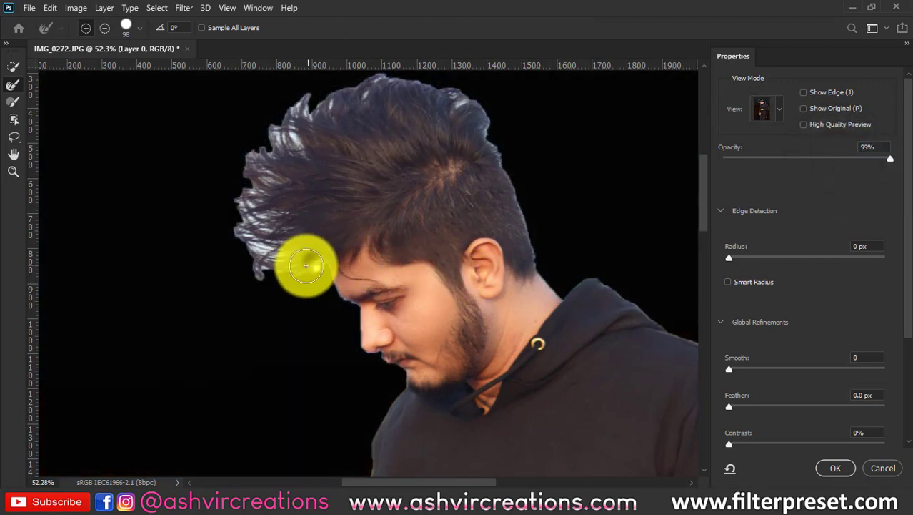
- Refine the selection edge around the hair, from the forehead over the crown to the nape, and along the face
mouse_move(306, 266)
left_mouse_down()
mouse_move(260, 265)
mouse_move(261, 248)
mouse_move(275, 243)
mouse_move(254, 230)
mouse_move(272, 232)
mouse_move(284, 254)
mouse_move(286, 223)
mouse_move(243, 209)
left_mouse_up()
mouse_move(281, 158)
left_mouse_down()
mouse_move(293, 124)
mouse_move(302, 152)
mouse_move(315, 98)
mouse_move(313, 106)
mouse_move(368, 88)
mouse_move(430, 85)
mouse_move(472, 103)
left_mouse_up()
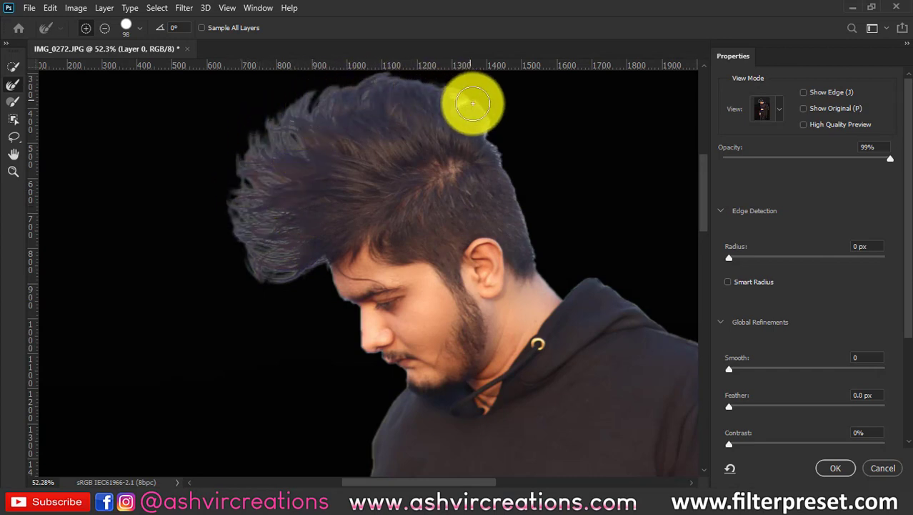
mouse_move(500, 162)
left_mouse_down()
mouse_move(510, 202)
mouse_move(504, 165)
mouse_move(526, 220)
left_mouse_up()
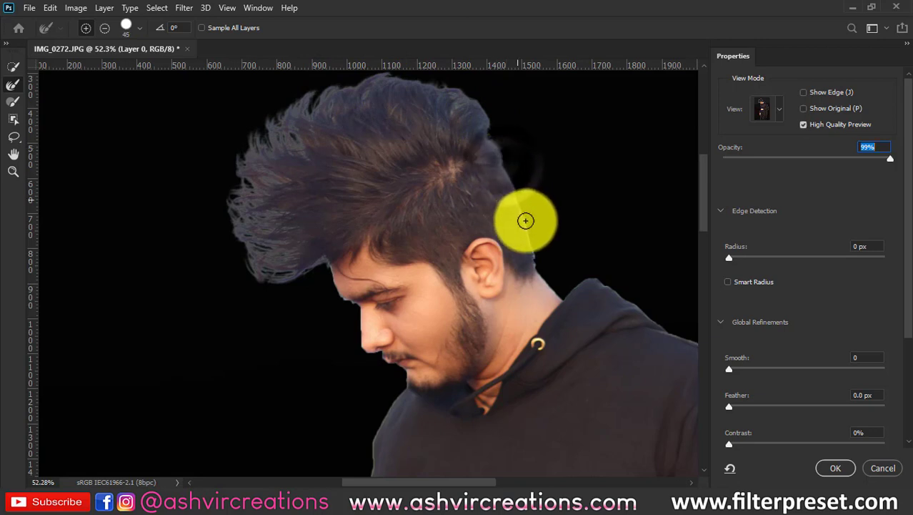
mouse_move(537, 265)
left_mouse_down()
mouse_move(428, 390)
mouse_move(381, 378)
mouse_move(403, 382)
mouse_move(352, 350)
mouse_move(348, 309)
left_mouse_up()
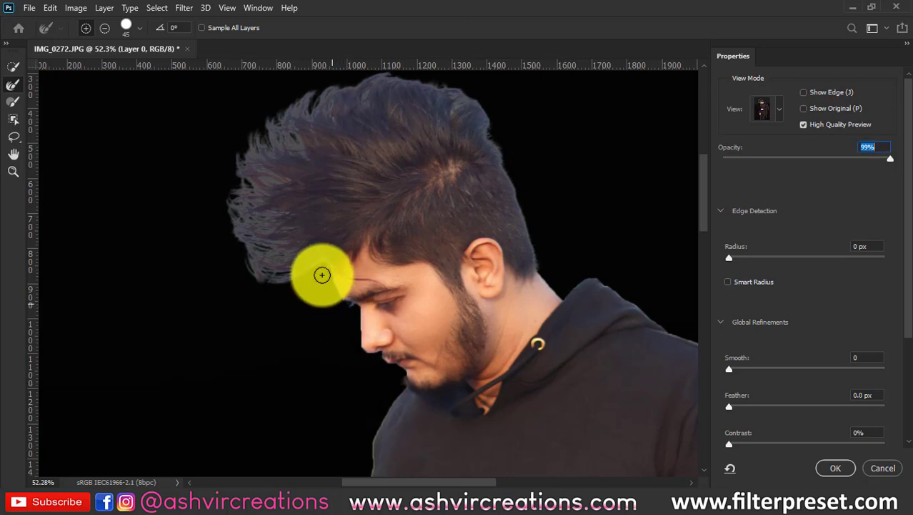
- Refine the selection edge along the bearded chin with a smaller brush and accept the refined selection
key("space")
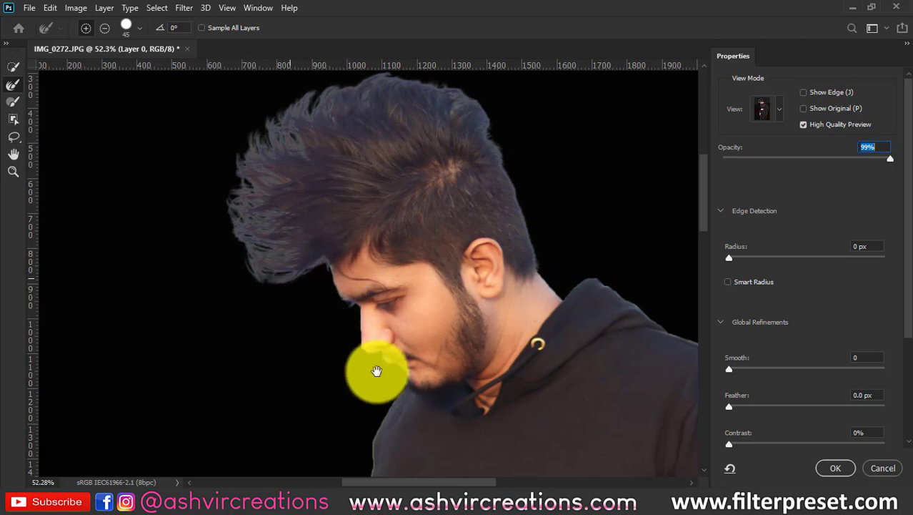
left_click_drag(386, 383, 384, 206)
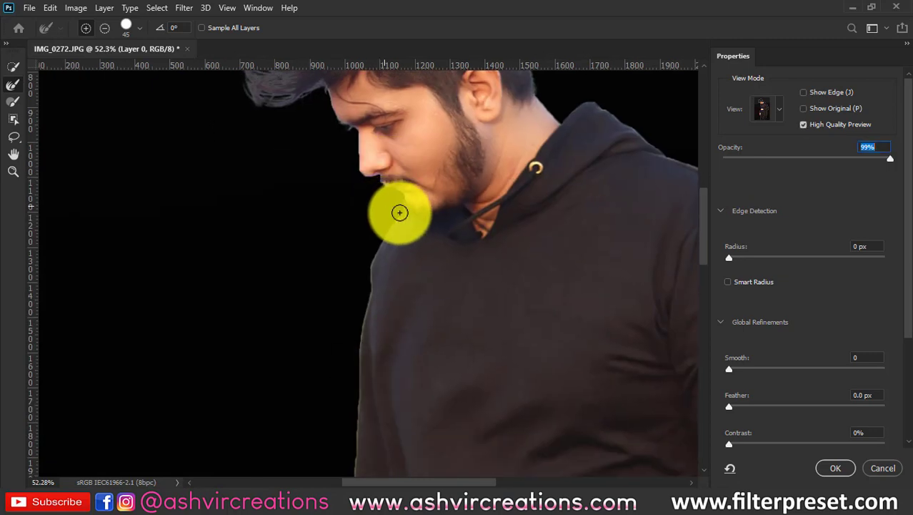
key("ctrl+plus")
key("ctrl+plus")
key("ctrl+plus")
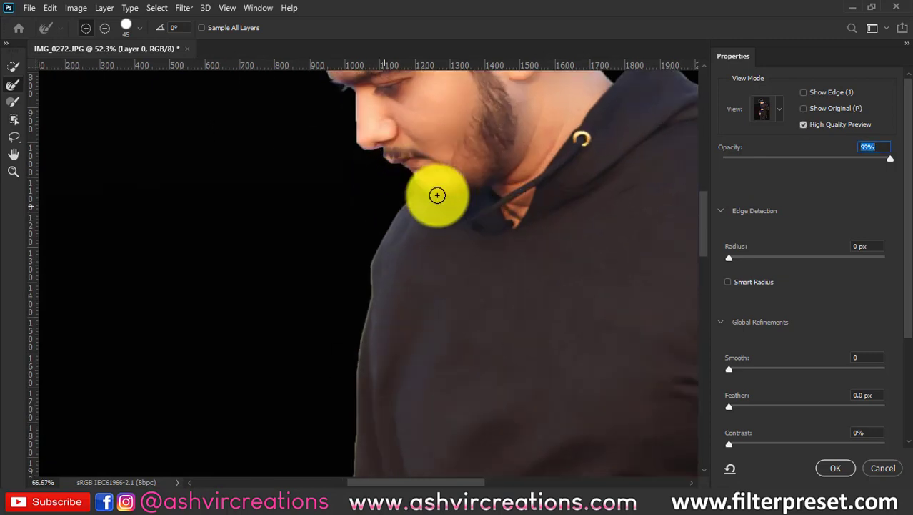
key("space")
left_click_drag(463, 204, 315, 513)
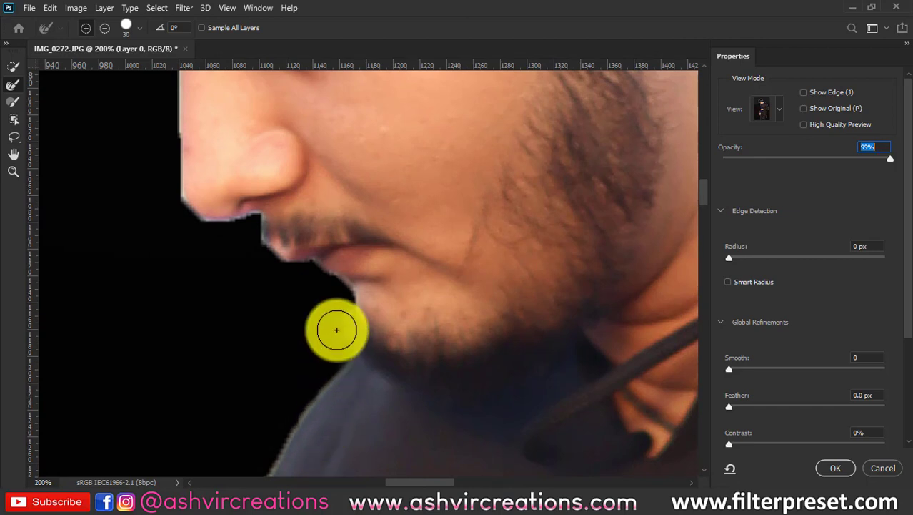
left_click(826, 458)
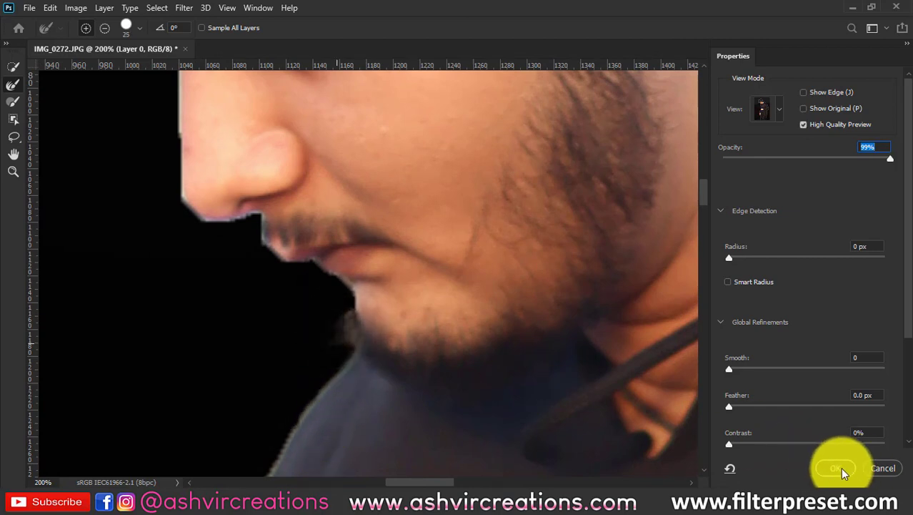
- Copy the selected man from Layer 0 to a new layer
scroll(366, 284, "down", 5)
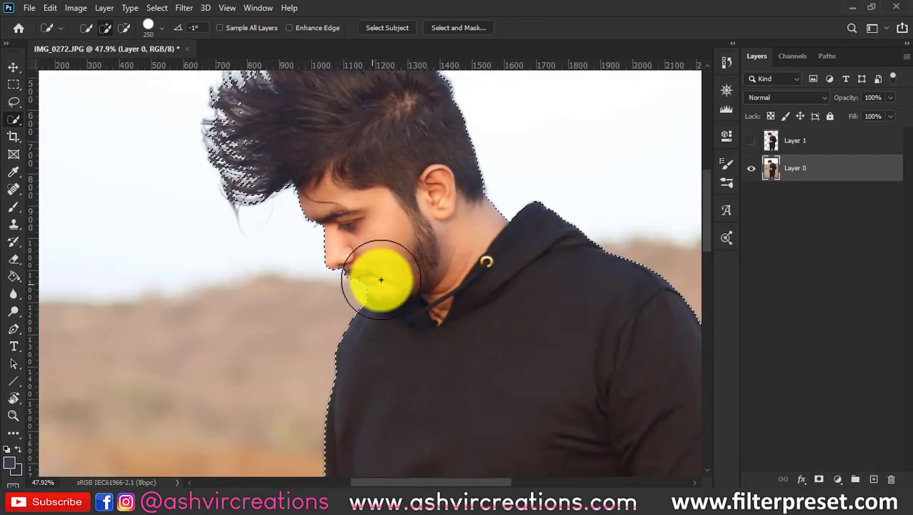
right_click(272, 155)
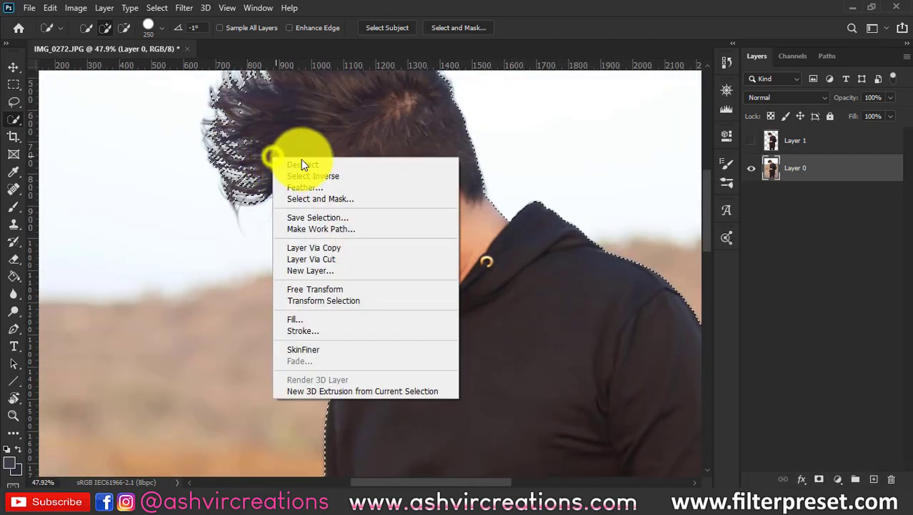
left_click(340, 247)
key("v")
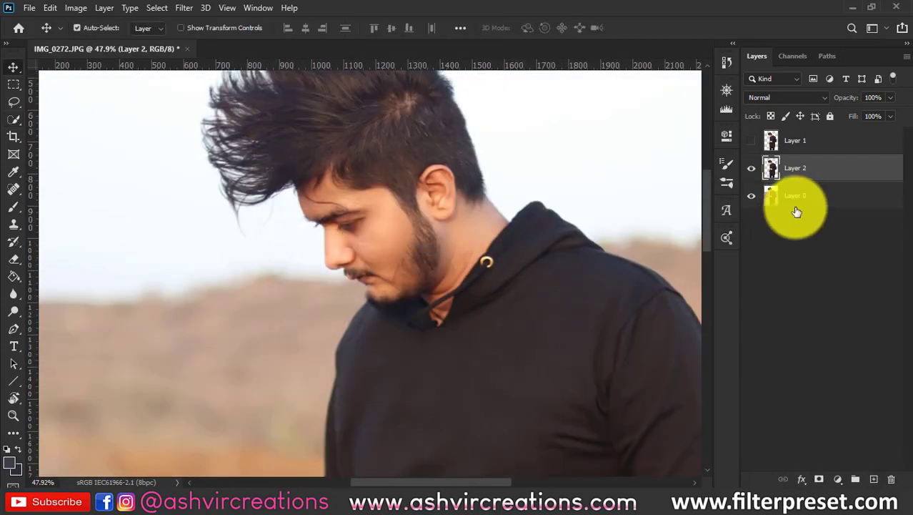
- Hide Layer 0, inspect the cutout's hair edges against transparency and shift the cutout slightly down
left_click(751, 195)
scroll(290, 182, "down", 6)
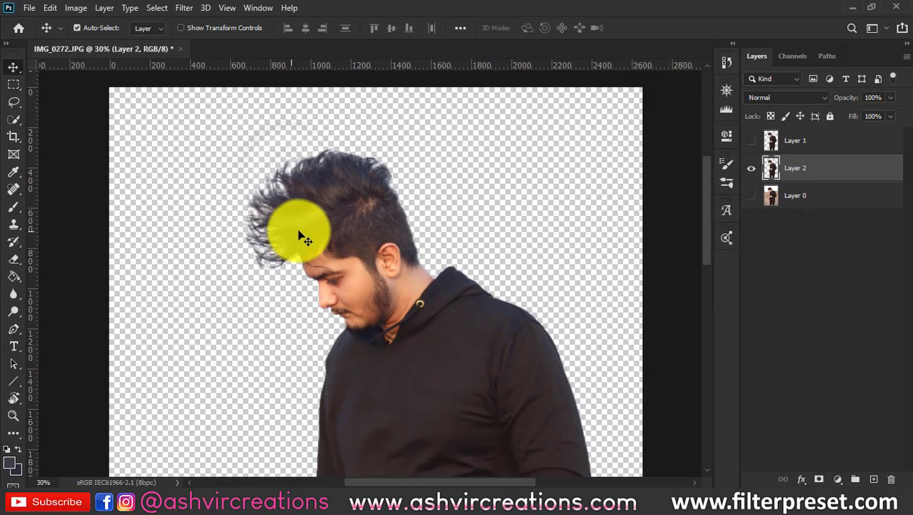
scroll(357, 158, "up", 8)
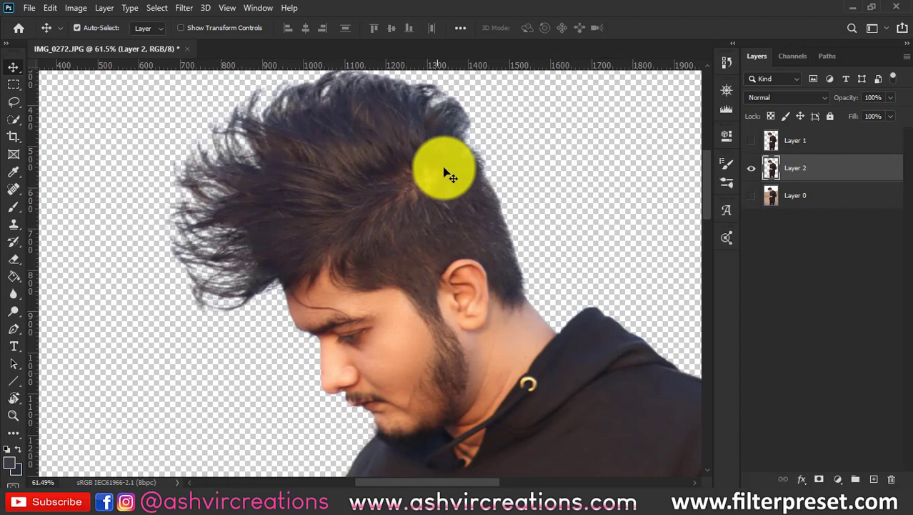
left_click_drag(440, 171, 441, 203)
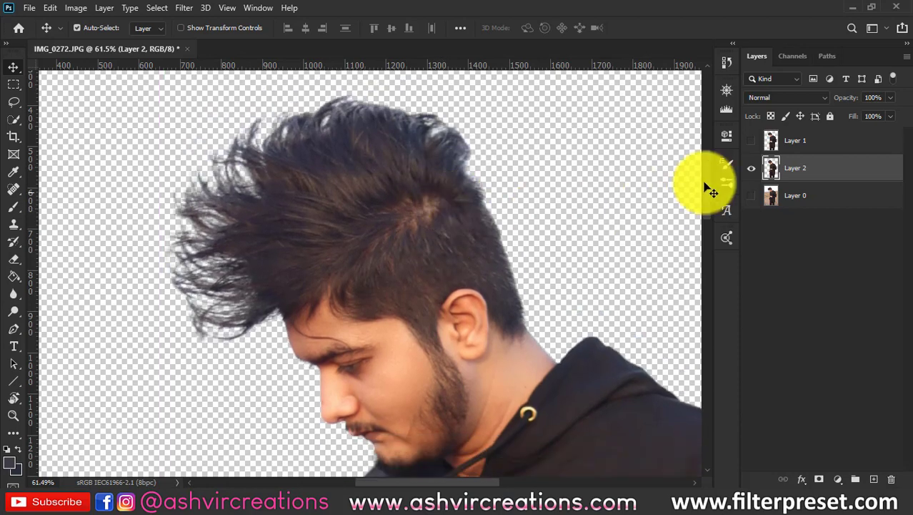
- Delete the new cutout Layer 2 and show the earlier cutout Layer 1 instead, keeping Layer 0 hidden
left_click(751, 168)
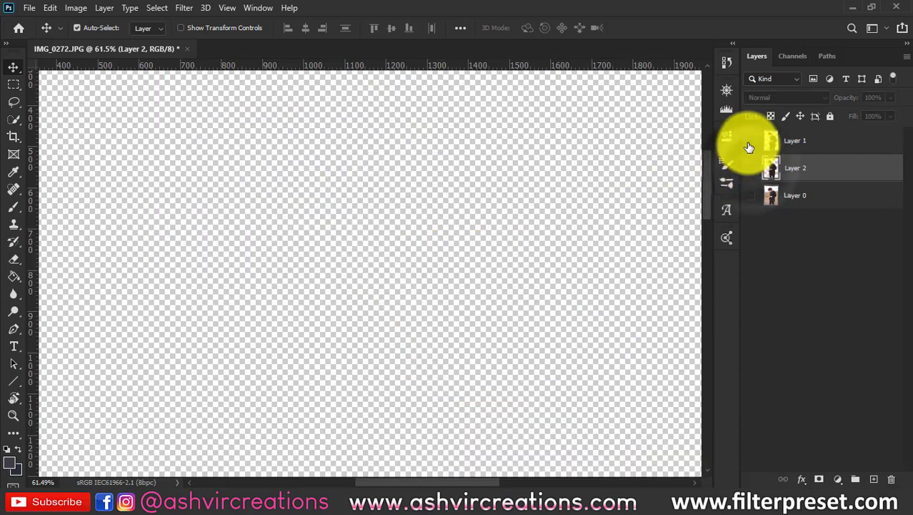
left_click(749, 147)
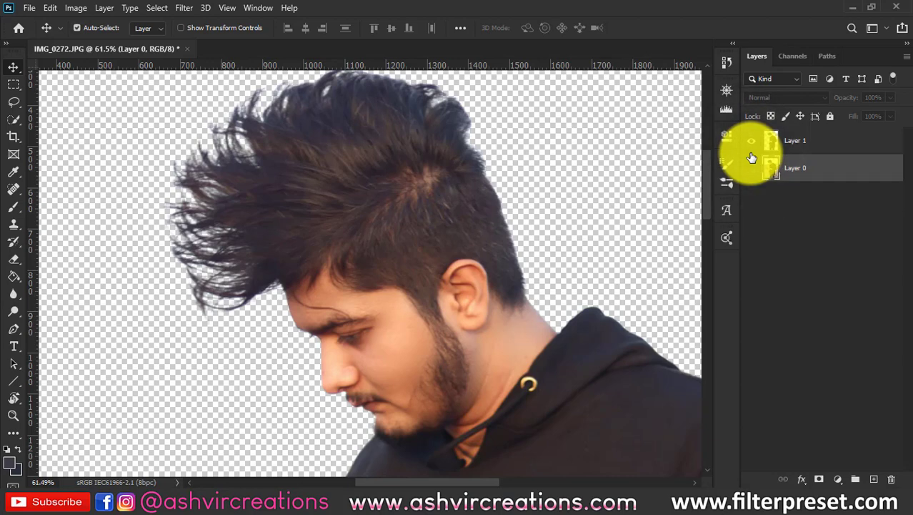
left_click(751, 169)
left_click(751, 169)
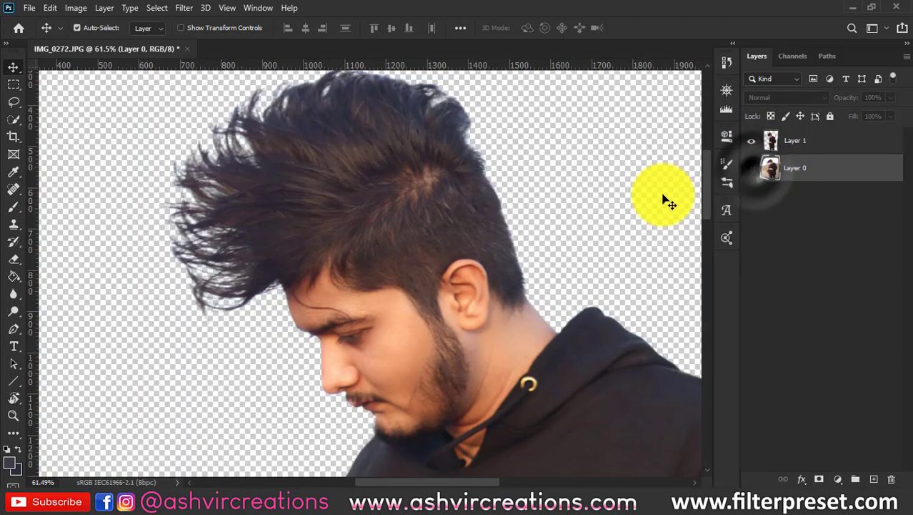
scroll(591, 204, "down", 5)
scroll(591, 205, "down", 2)
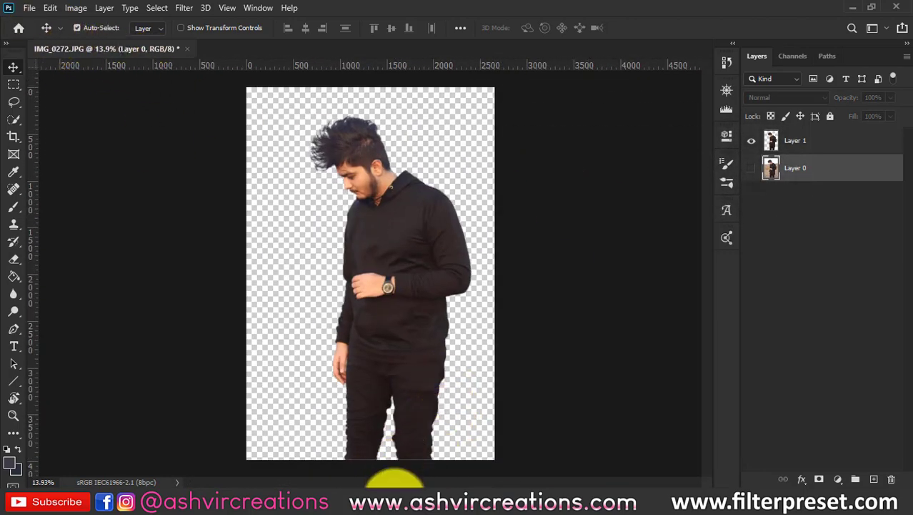
- Switch to File Explorer and open bg brm.jpg from the bG=BRown folder as a separate Photoshop document
left_click(347, 498)
left_click(420, 78)
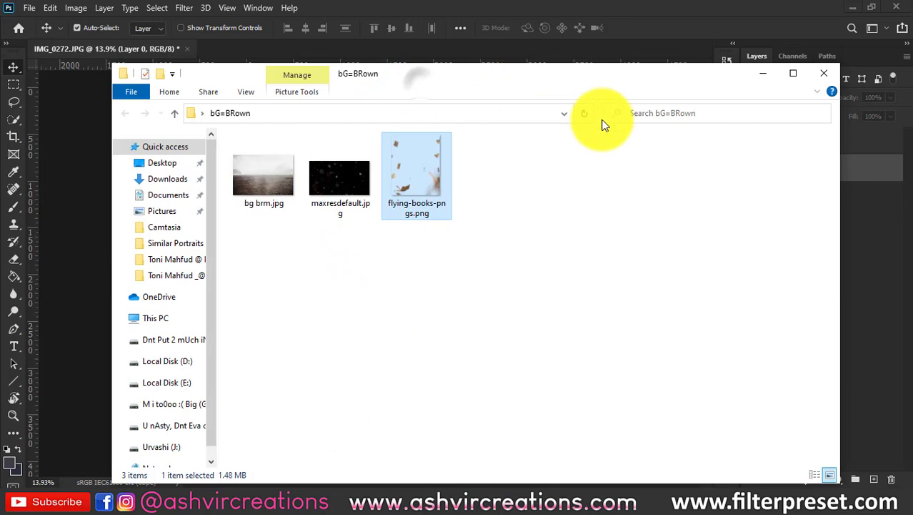
left_click_drag(566, 84, 877, 187)
left_click(573, 275)
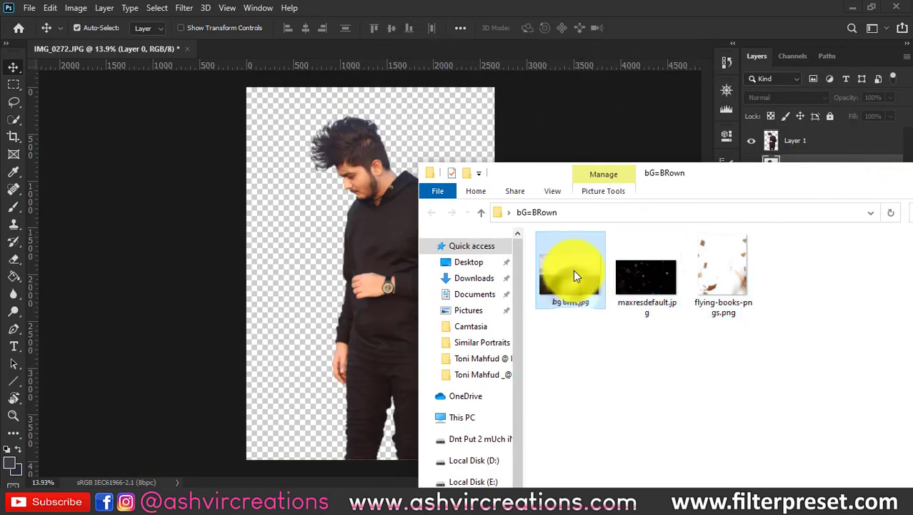
left_click_drag(551, 283, 551, 22)
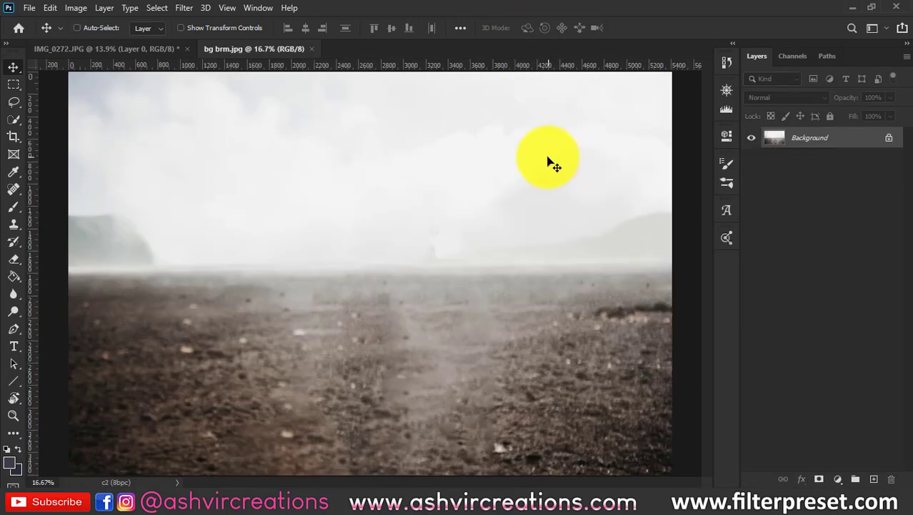
- Paste the bg brm.jpg image into IMG_0272.JPG between Layer 1 and Layer 0 and position it behind the man
key("ctrl+Tab")
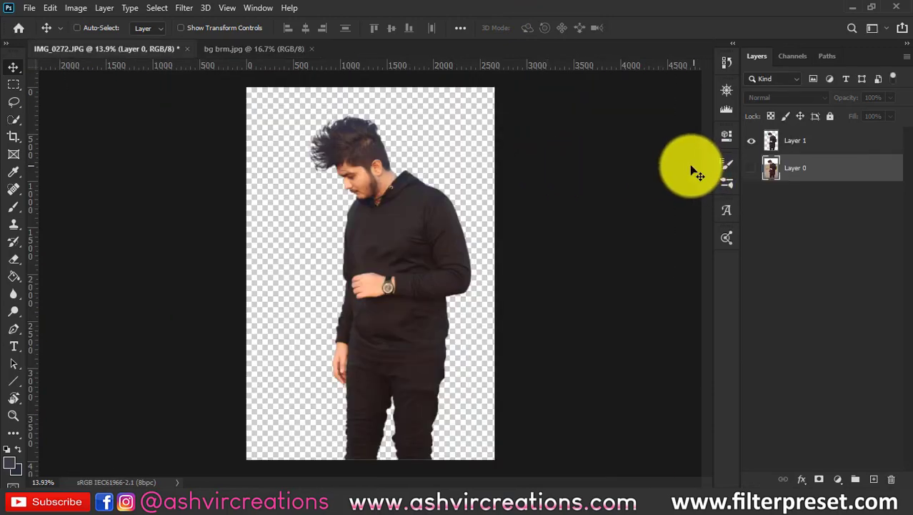
key("ctrl+v")
key("ctrl+t")
left_click_drag(483, 210, 380, 238)
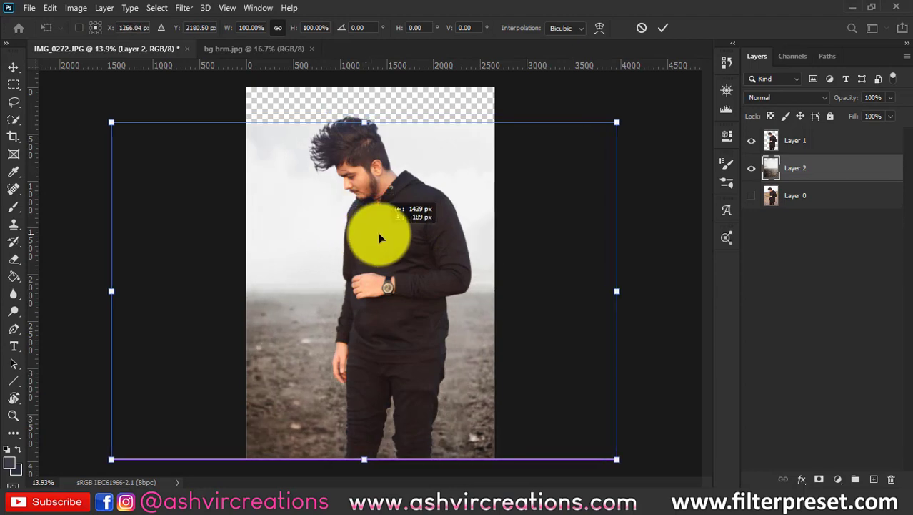
- Scale the misty background layer up to about 109% and position it behind the man so it covers the canvas top
key("ctrl+minus")
left_click_drag(189, 170, 159, 152)
key("ctrl+plus")
key("ctrl+plus")
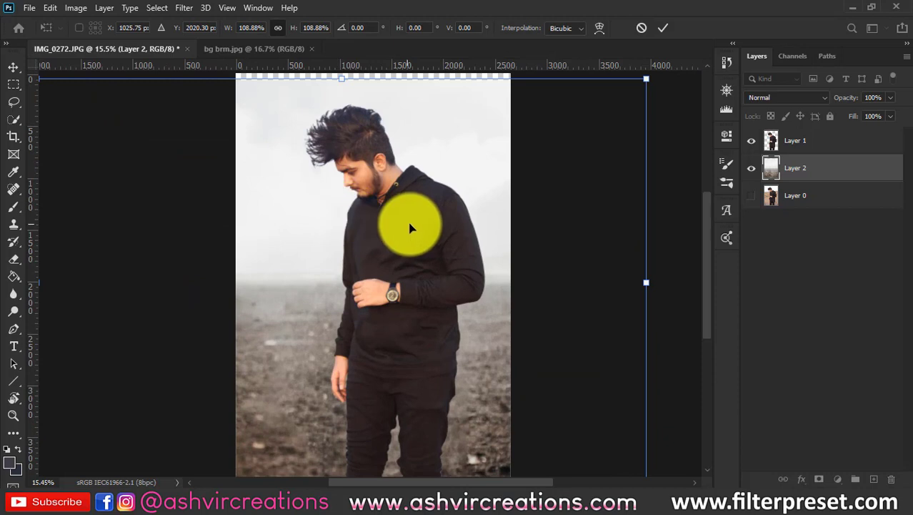
left_click_drag(410, 226, 437, 262)
scroll(423, 248, "down", 2)
key("Return")
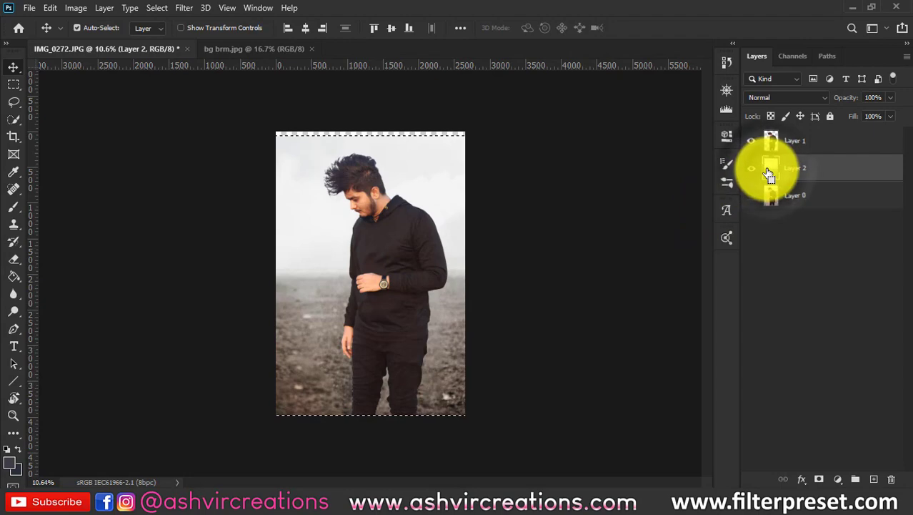
- Crop the canvas to the full bounds of the Layer 2 background
key("c")
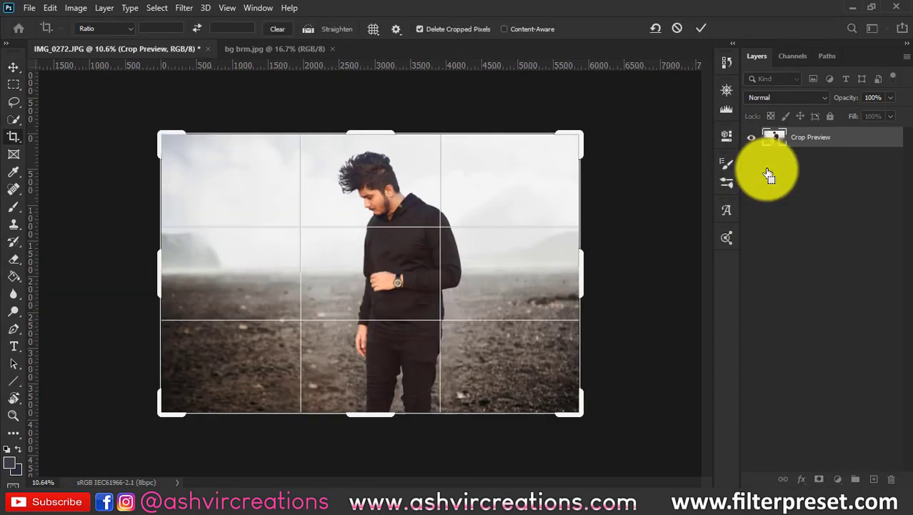
key("Return")
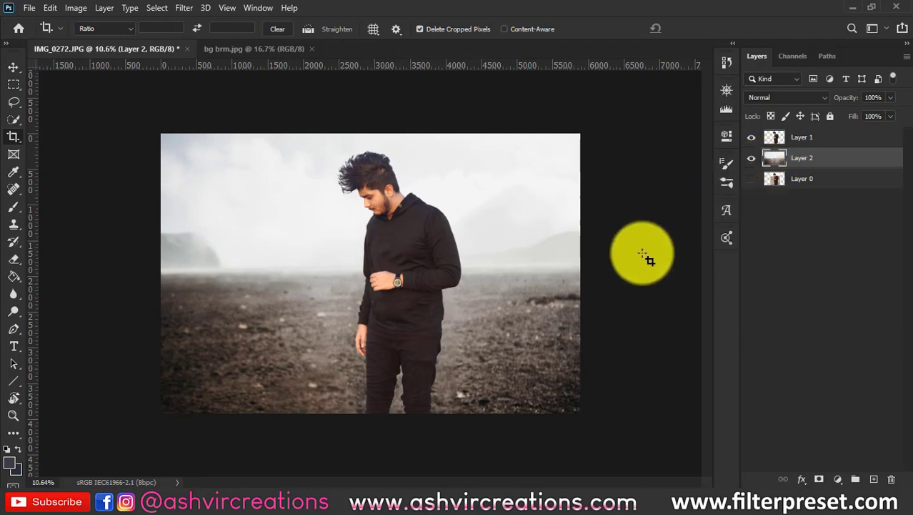
key("v")
- Examine how the man's torso, hands and legs blend with the misty background up close and in full view
scroll(451, 230, "up", 5)
scroll(451, 232, "down", 3)
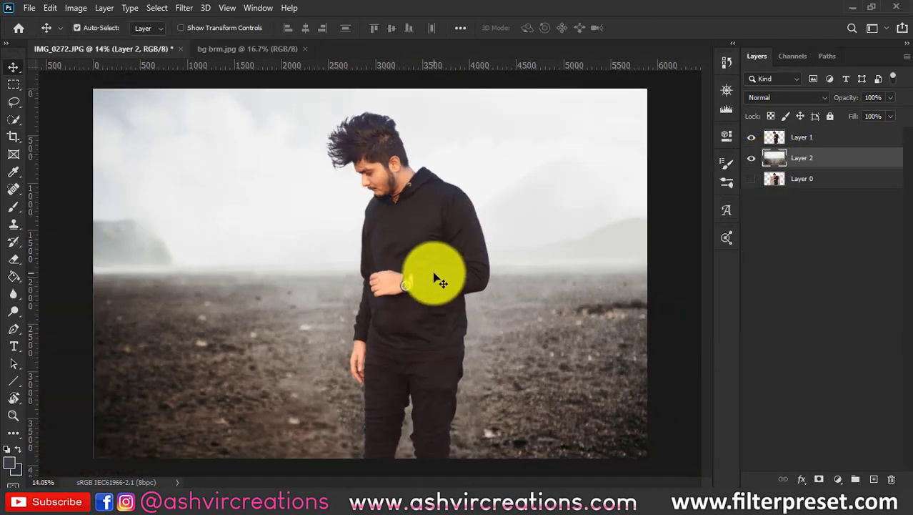
scroll(437, 279, "down", 1)
scroll(438, 279, "up", 2)
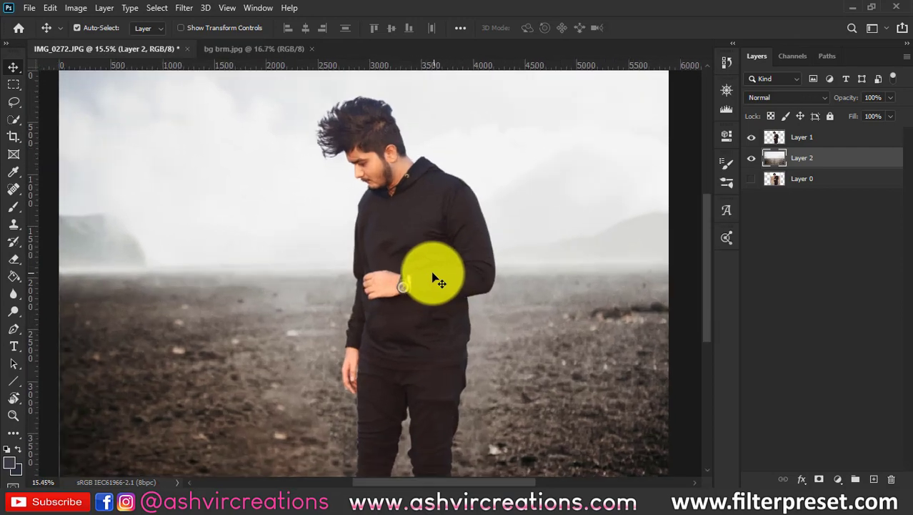
scroll(435, 278, "down", 1)
scroll(424, 271, "up", 3)
left_click_drag(418, 331, 513, 152)
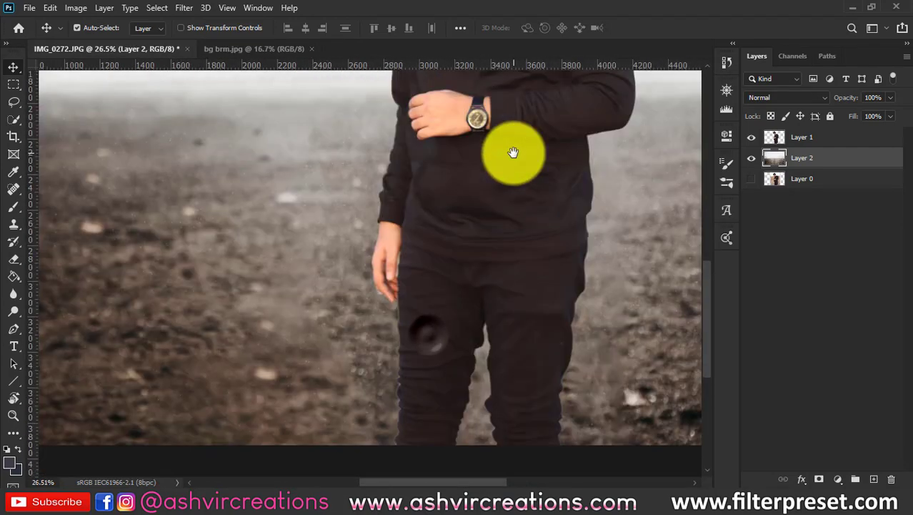
key("ctrl+0")
- Switch to File Explorer and place flying-books-pngs.png from the bG=BRown folder into IMG_0272.JPG above Layer 1
left_click(800, 136)
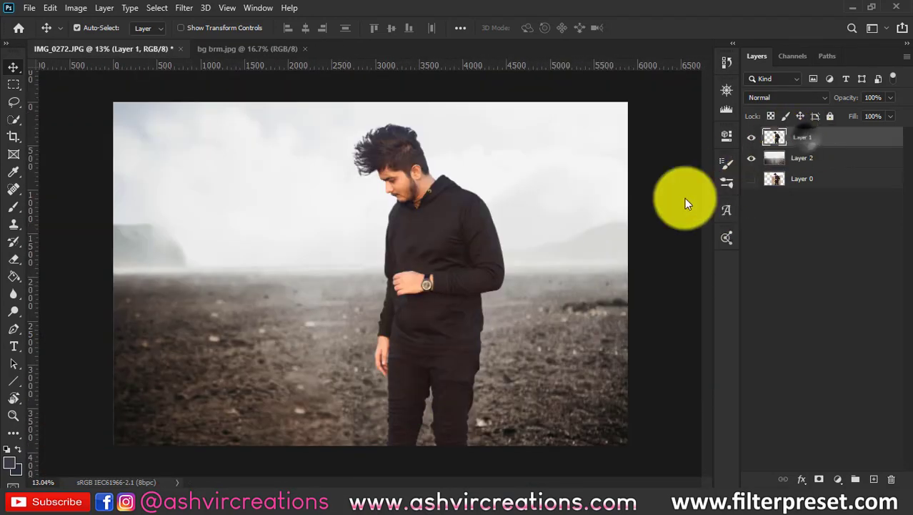
left_click(444, 480)
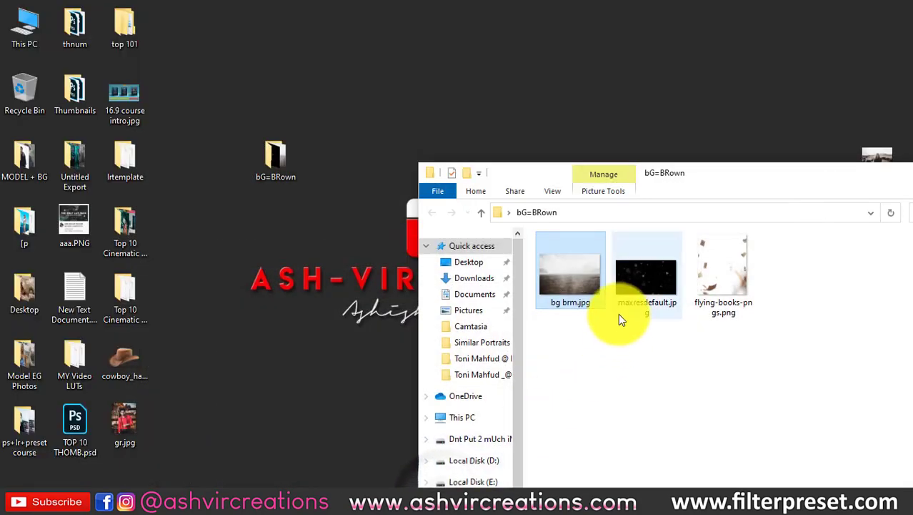
left_click_drag(724, 286, 421, 310)
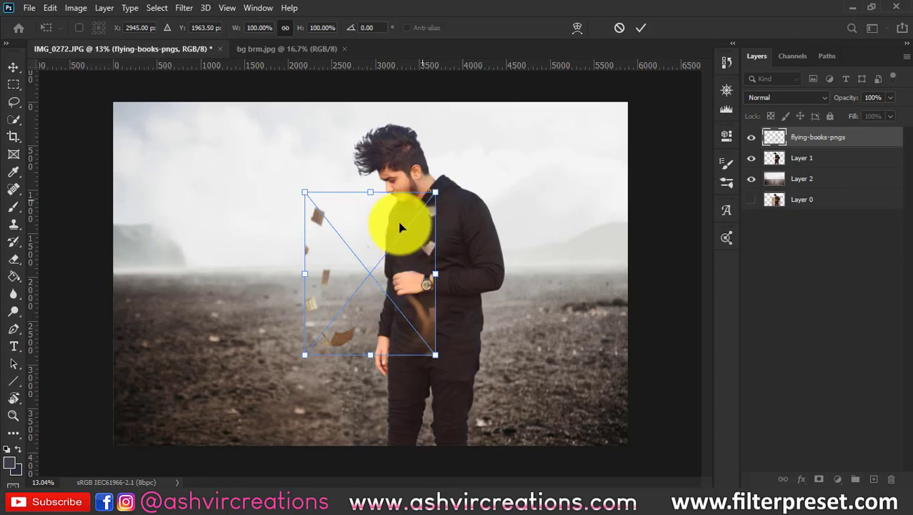
- Rotate the placed flying books 90° clockwise, scale them to about 262% and shift them left to the canvas edge
left_click_drag(434, 194, 532, 126)
right_click(414, 188)
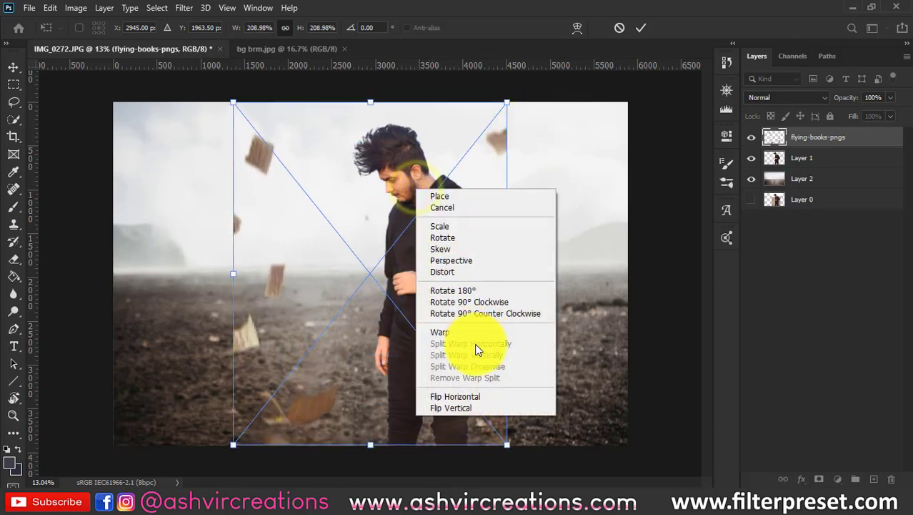
left_click(470, 302)
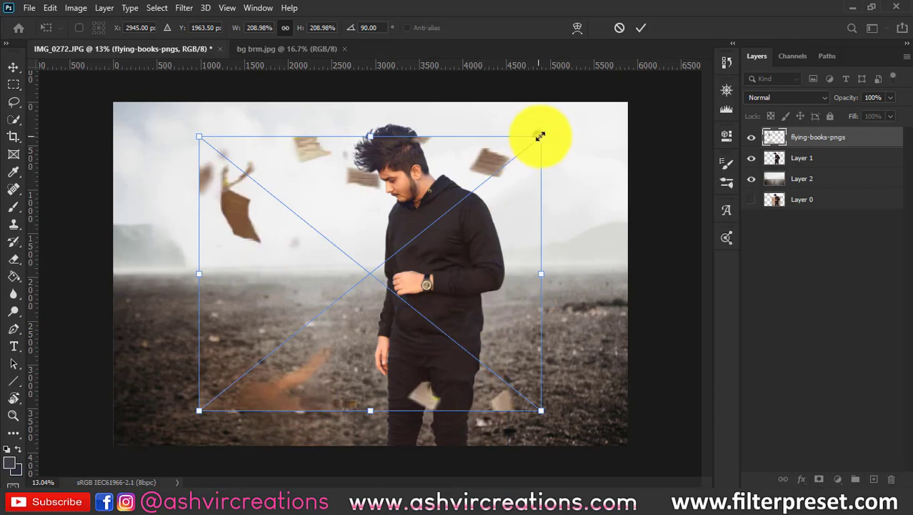
left_click_drag(541, 136, 587, 116)
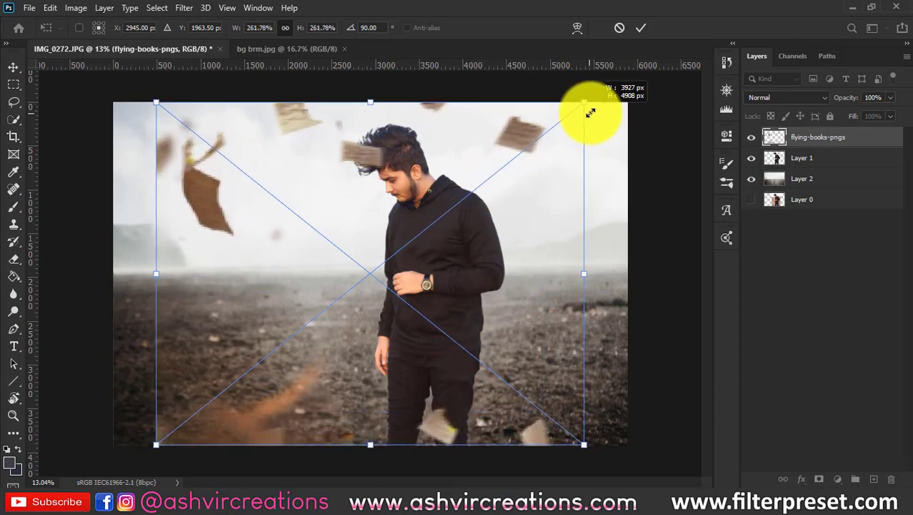
left_click_drag(461, 191, 422, 195)
key("Return")
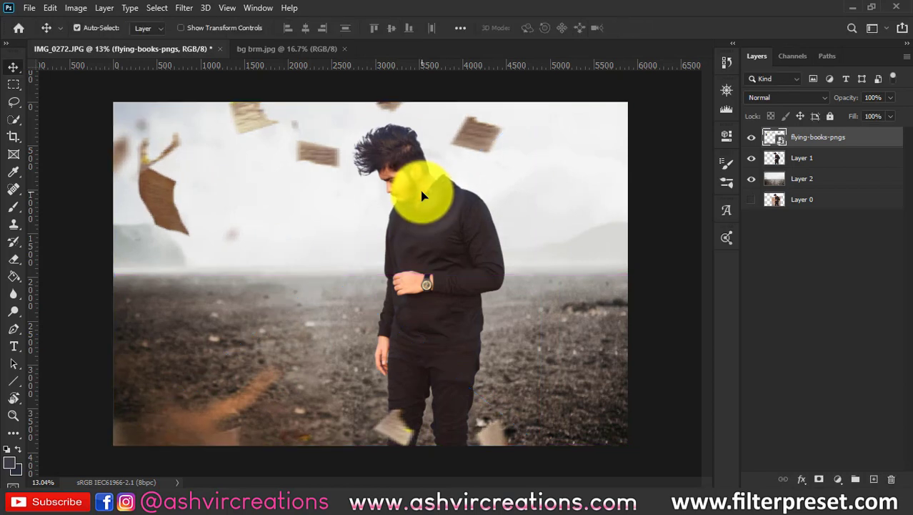
- Duplicate the flying-books-pngs layer, rotate the copy to 0° and move its pages to the right of the man
key("ctrl")
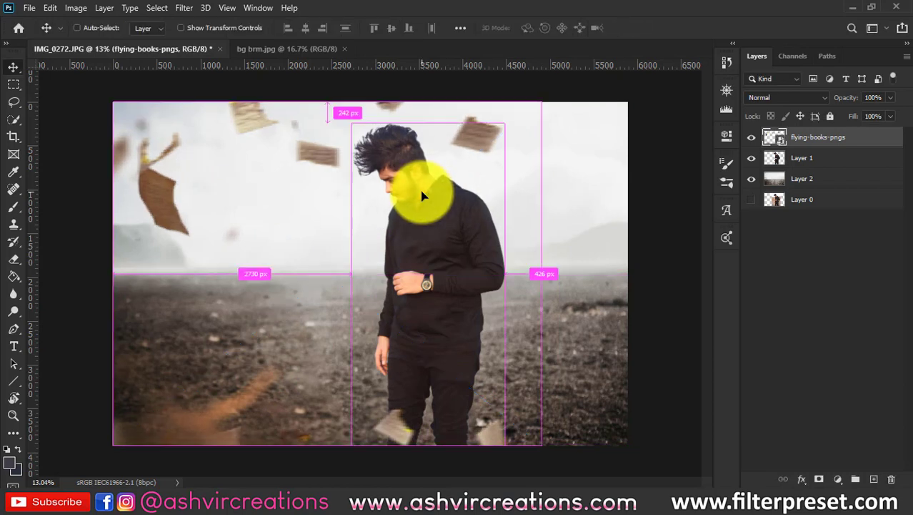
key("ctrl+j")
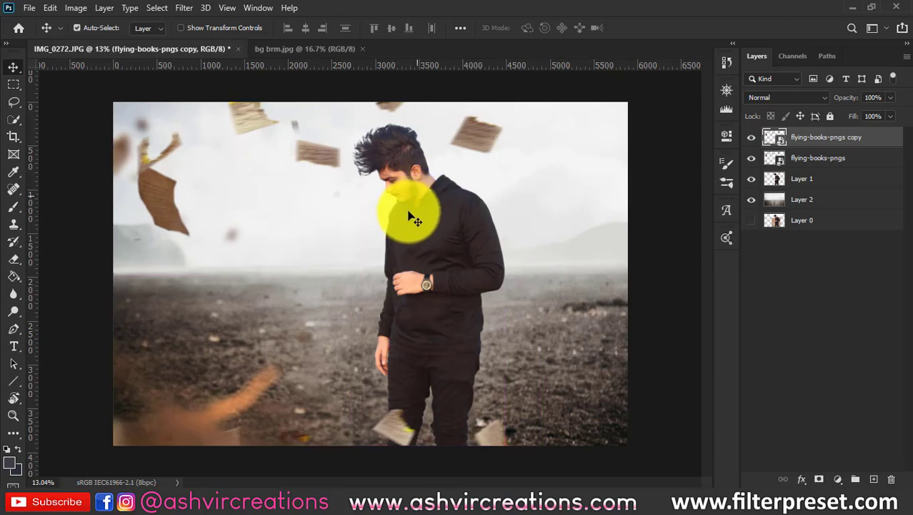
key("ctrl+t")
right_click(444, 265)
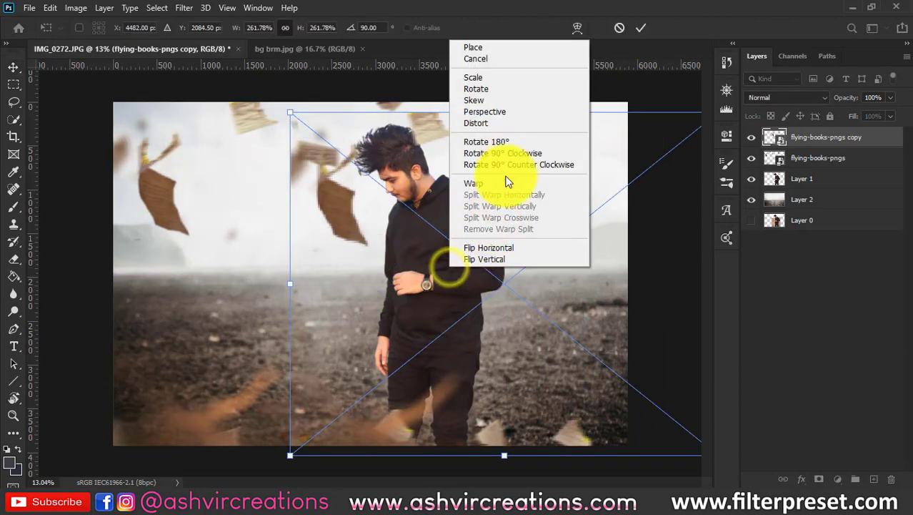
left_click(514, 153)
left_click_drag(457, 268, 390, 286)
right_click(567, 306)
left_click(624, 190)
right_click(516, 248)
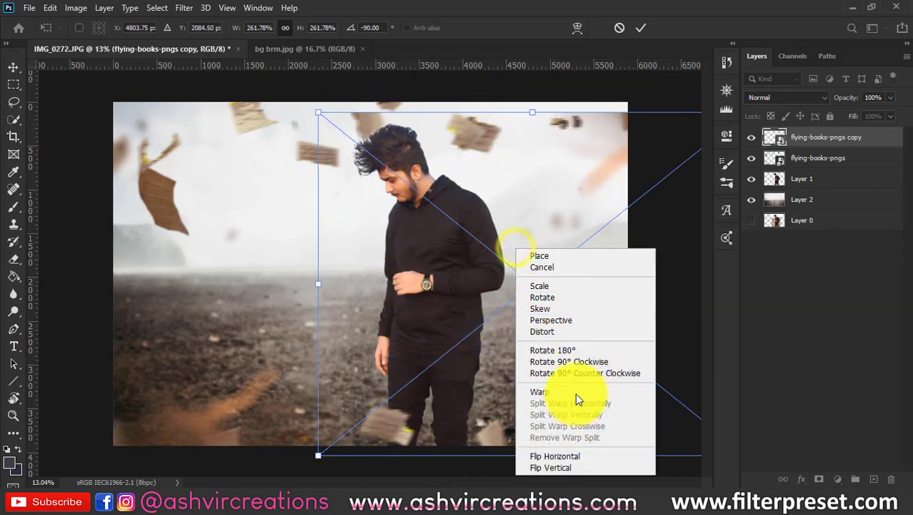
left_click(584, 367)
left_click_drag(560, 327, 636, 318)
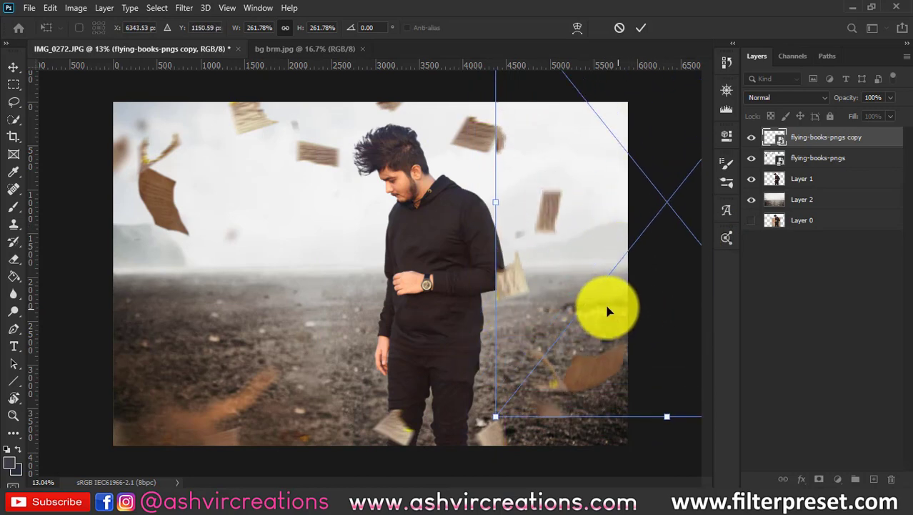
- Try flipping the flying-books copy vertically, flip it back and shift it slightly up and left
right_click(606, 310)
left_click(609, 302)
left_click_drag(576, 251, 581, 223)
right_click(591, 321)
left_click(598, 309)
key("Return")
key("ctrl+t")
key("Return")
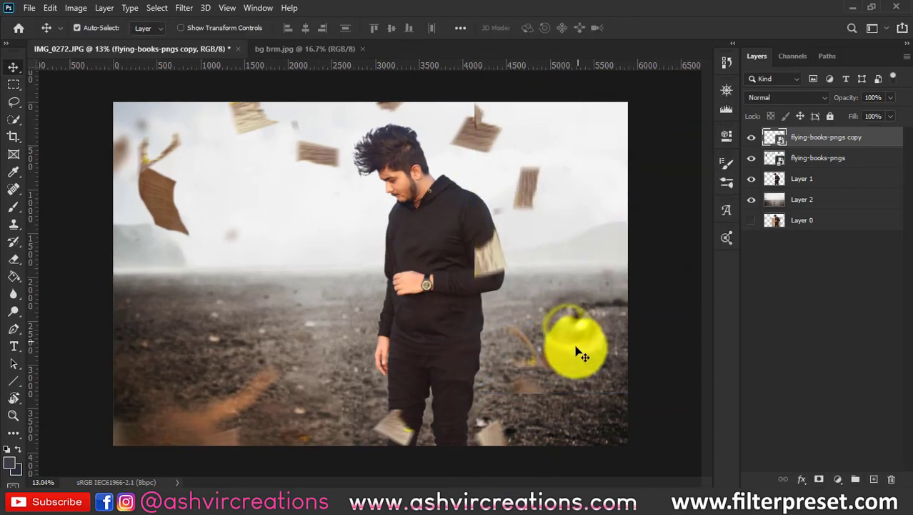
- Flip the flying-books copy vertically and position its pages beside the man, with the large page at the upper right
left_click_drag(576, 348, 583, 344)
scroll(505, 253, "up", 1)
left_click_drag(507, 258, 503, 266)
key("ctrl+t")
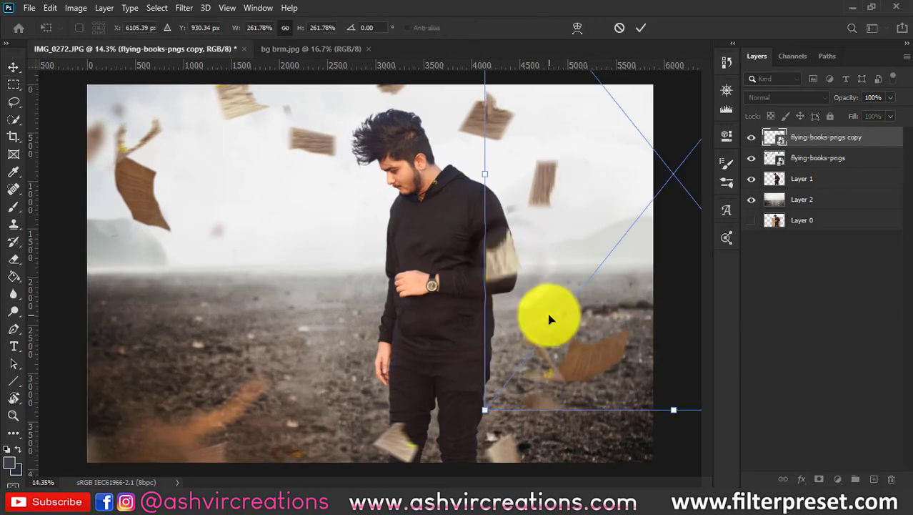
right_click(549, 315)
left_click(563, 305)
left_click_drag(576, 296, 582, 445)
left_click_drag(604, 321, 629, 283)
key("Return")
- Rasterize the flying-books-pngs copy layer and erase the small stray page fragment to the right of the man's legs
scroll(548, 379, "up", 2)
key("e")
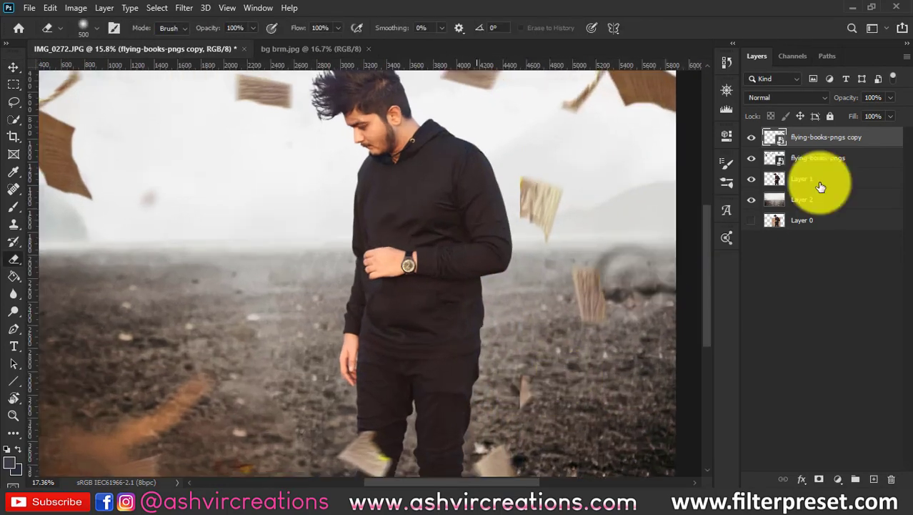
right_click(834, 140)
left_click(718, 245)
scroll(532, 390, "up", 1)
left_click(526, 385)
left_click_drag(526, 385, 473, 281)
scroll(479, 296, "down", 5)
- Duplicate the rasterized flying-books layer and move the new copy between Layer 1 and Layer 2
key("v")
key("ctrl+j")
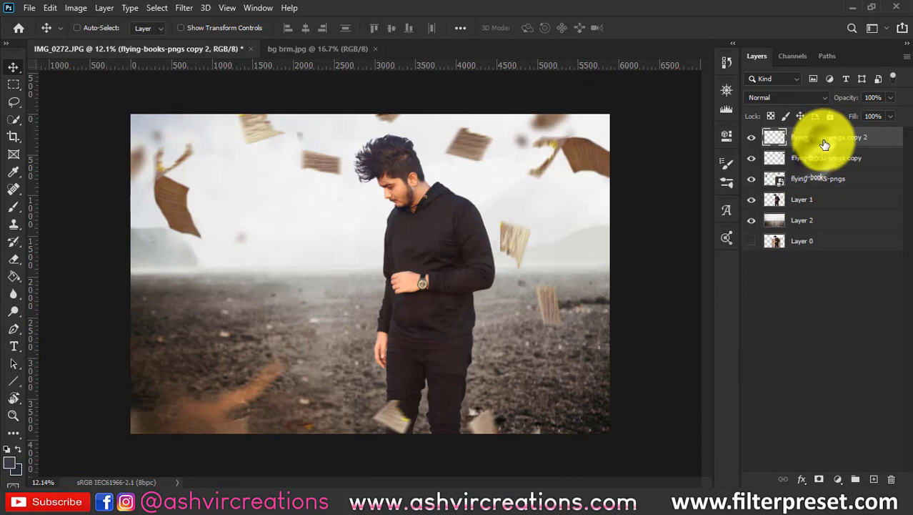
left_click_drag(825, 143, 819, 208)
- Rotate and reposition flying-books-pngs copy 2 behind the man so its pages scatter on both sides of him
key("ctrl+t")
left_click_drag(590, 222, 311, 348)
scroll(343, 336, "down", 5)
left_click_drag(397, 313, 421, 234)
left_click_drag(528, 165, 478, 418)
left_click_drag(449, 349, 339, 372)
left_click_drag(344, 318, 436, 177)
scroll(444, 197, "up", 4)
left_click_drag(465, 210, 490, 212)
scroll(425, 243, "up", 3)
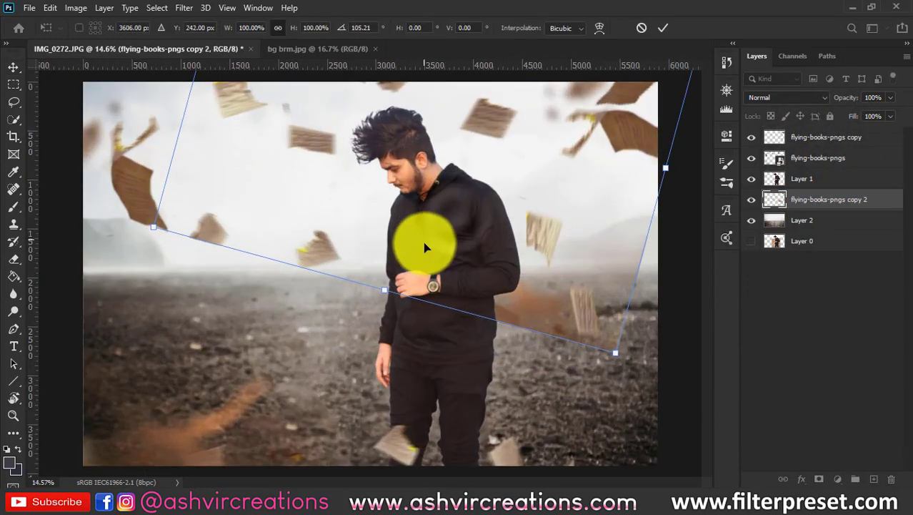
left_click_drag(438, 109, 321, 395)
scroll(343, 376, "down", 3)
left_click_drag(545, 267, 498, 362)
left_click_drag(379, 301, 496, 137)
key("Return")
- Compare the image with flying-books-pngs copy 2 hidden and shown, and erase its unwanted pages and blurred fragments around the man
scroll(491, 208, "up", 2)
left_click(750, 200)
left_click(750, 200)
scroll(207, 239, "up", 3)
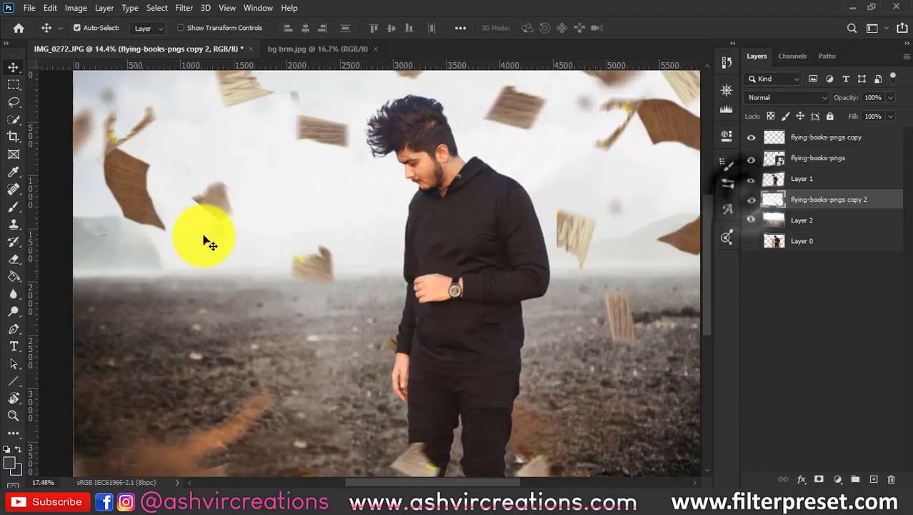
scroll(204, 228, "down", 3)
key("e")
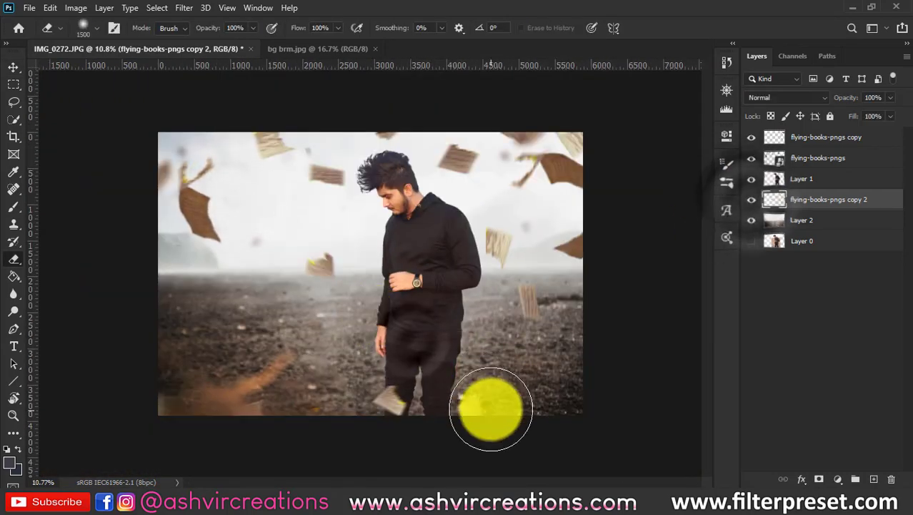
key("v")
scroll(443, 270, "up", 1)
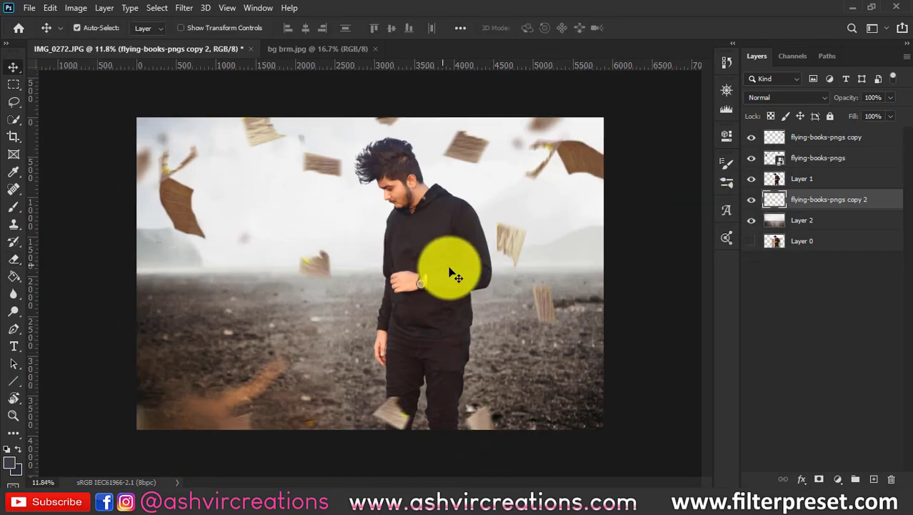
- Apply Levels to the man's Layer 1 with the black input level set to 11
left_click(450, 256)
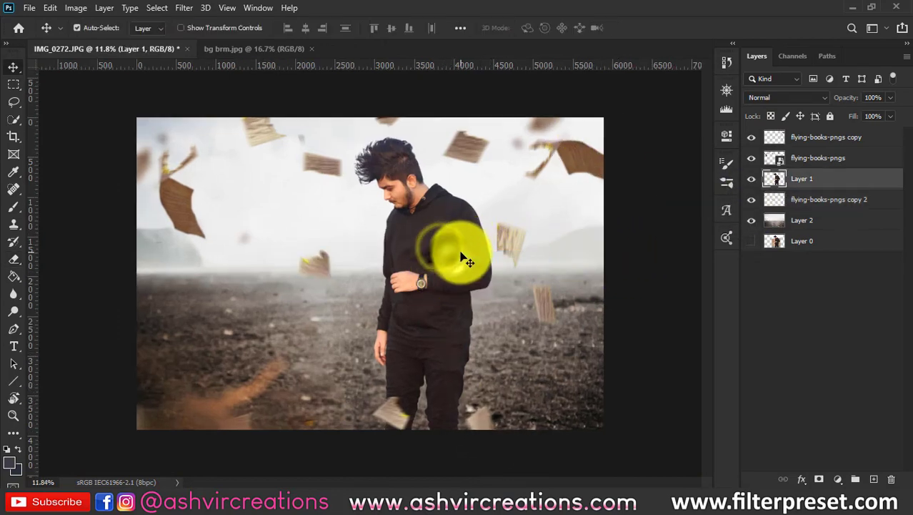
key("ctrl+l")
left_click_drag(622, 238, 624, 238)
left_click(625, 242)
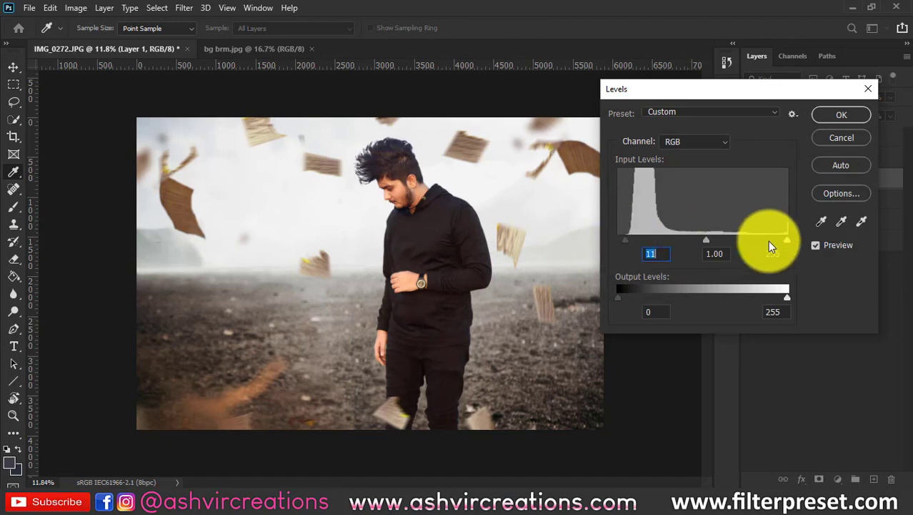
left_click(841, 114)
- Apply Levels to the Layer 2 background with input levels of 13 for black and 247 for white, and check the composite
left_click(828, 223)
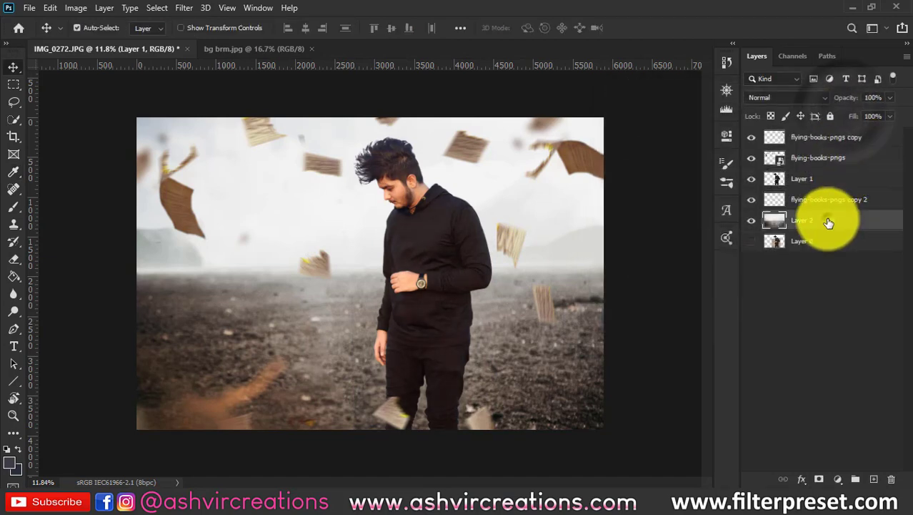
key("ctrl+l")
mouse_move(789, 240)
left_mouse_down()
mouse_move(770, 245)
mouse_move(784, 243)
left_mouse_up()
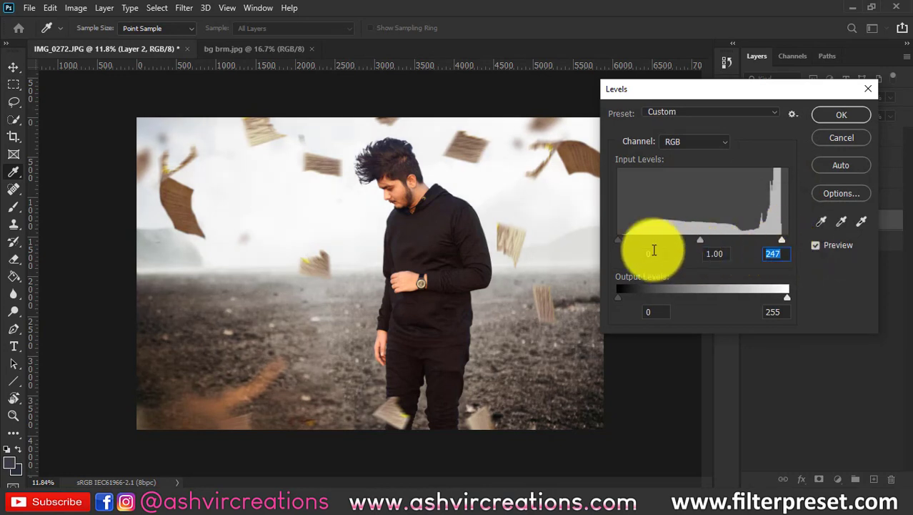
left_click_drag(621, 240, 626, 241)
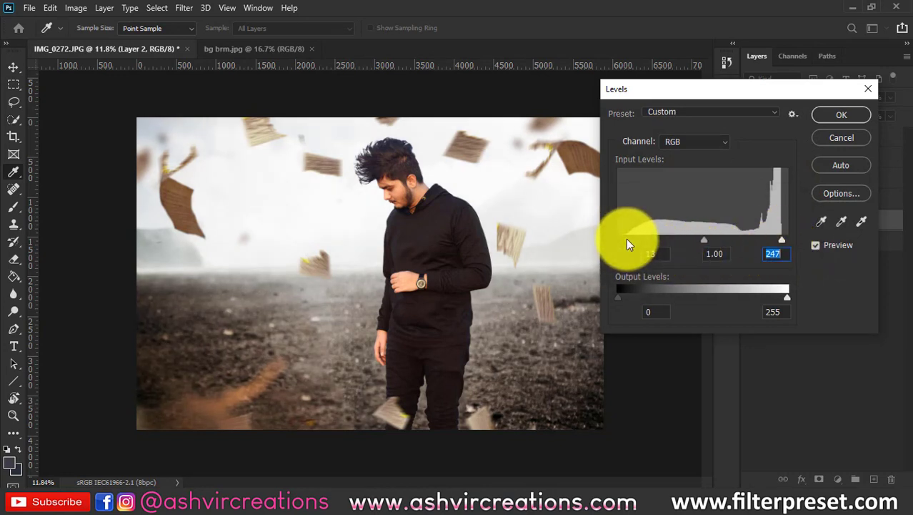
left_click(841, 114)
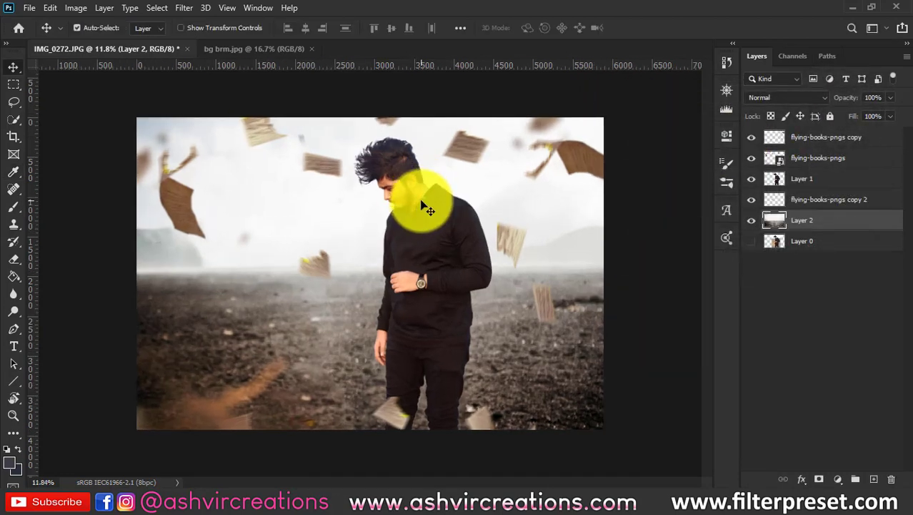
scroll(300, 440, "up", 3)
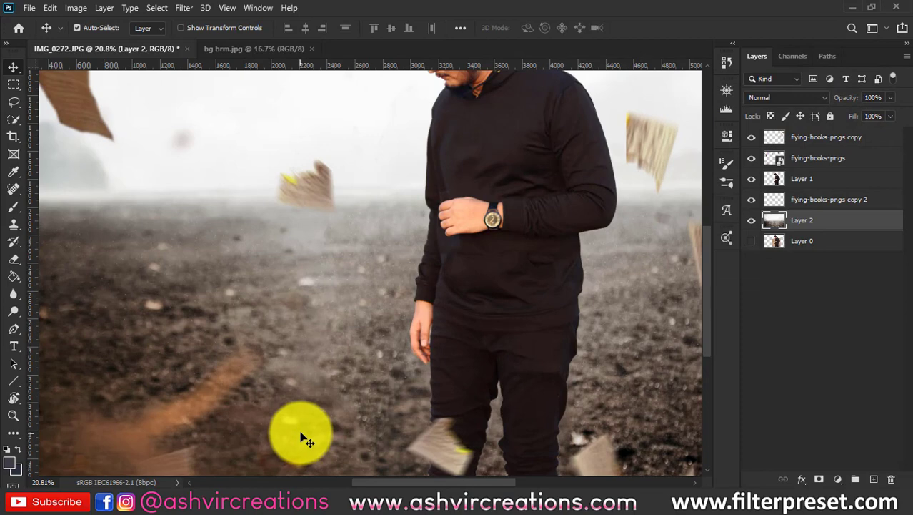
scroll(300, 439, "down", 3)
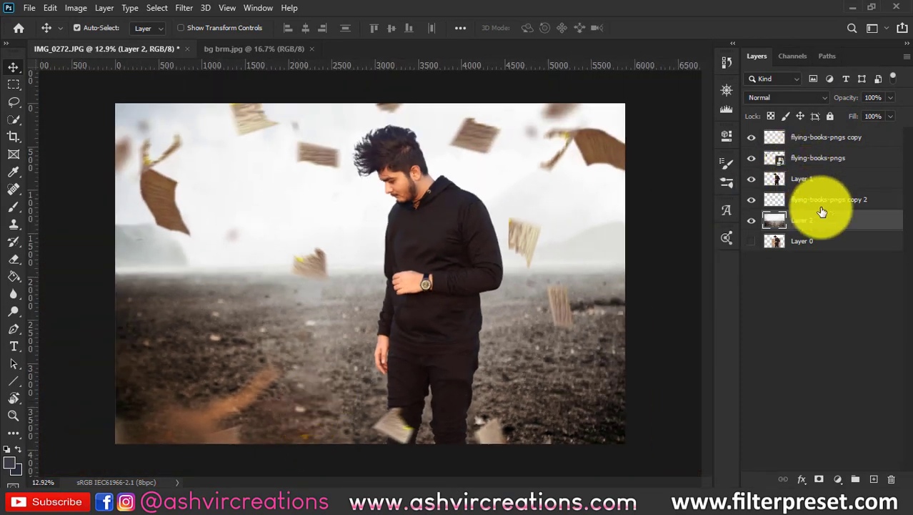
- Place maxresdefault.jpg in the composite, scale it to about 368% to cover the canvas, and move its layer to the top
left_click(351, 483)
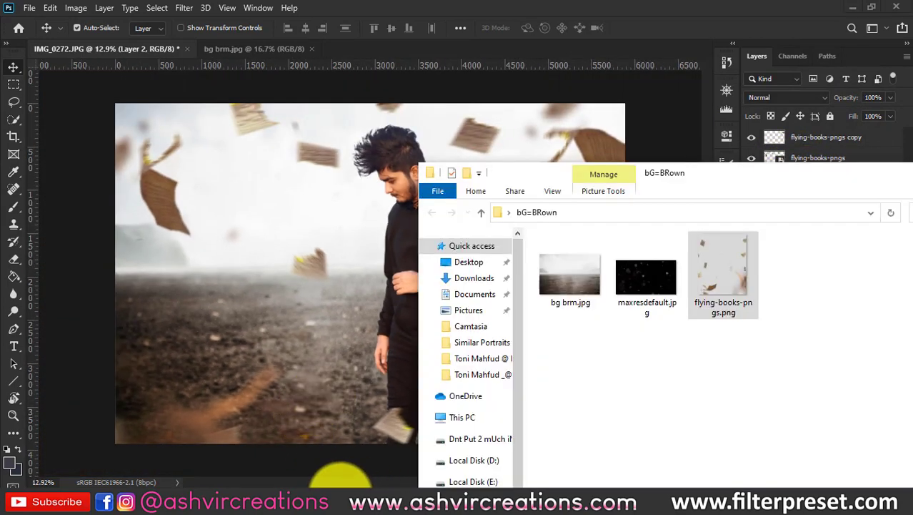
left_click_drag(621, 283, 393, 171)
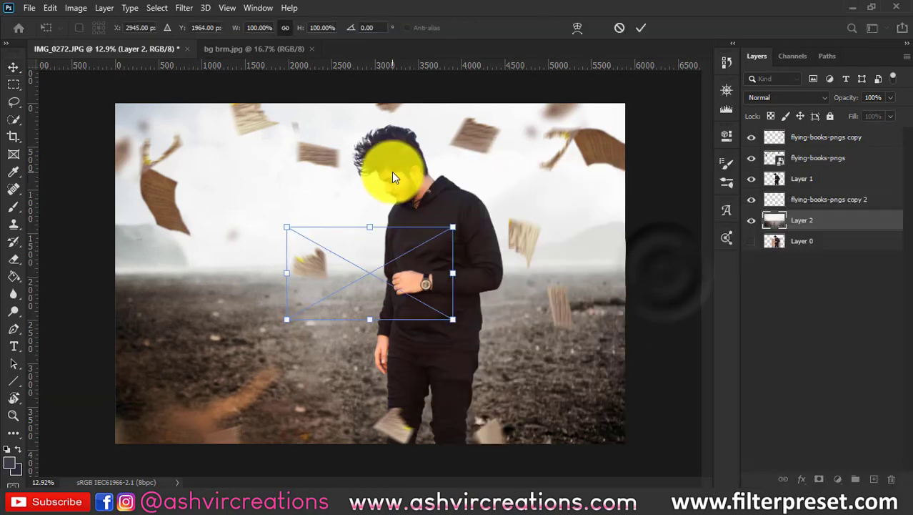
left_click_drag(454, 227, 682, 115)
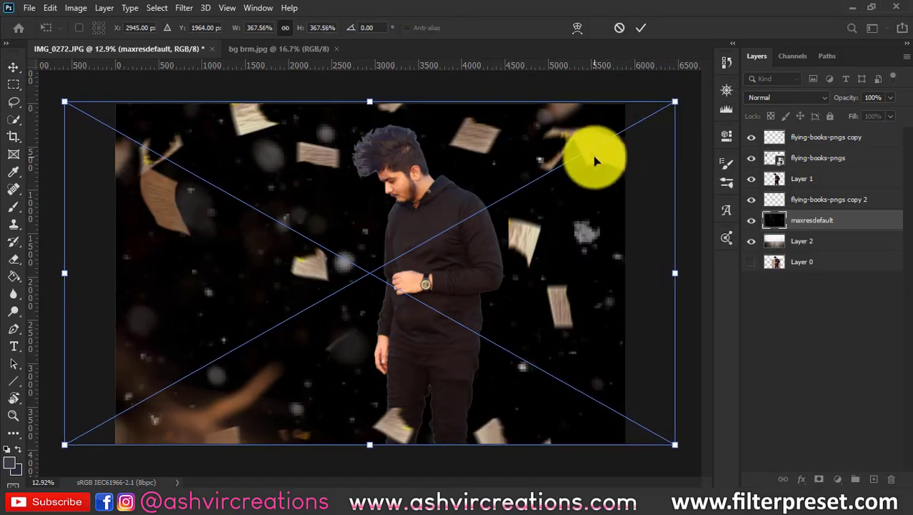
key("Return")
left_click_drag(812, 220, 819, 132)
- Keep the maxresdefault layer in Normal blend mode and rasterize it for use with the Eraser tool
left_click(788, 98)
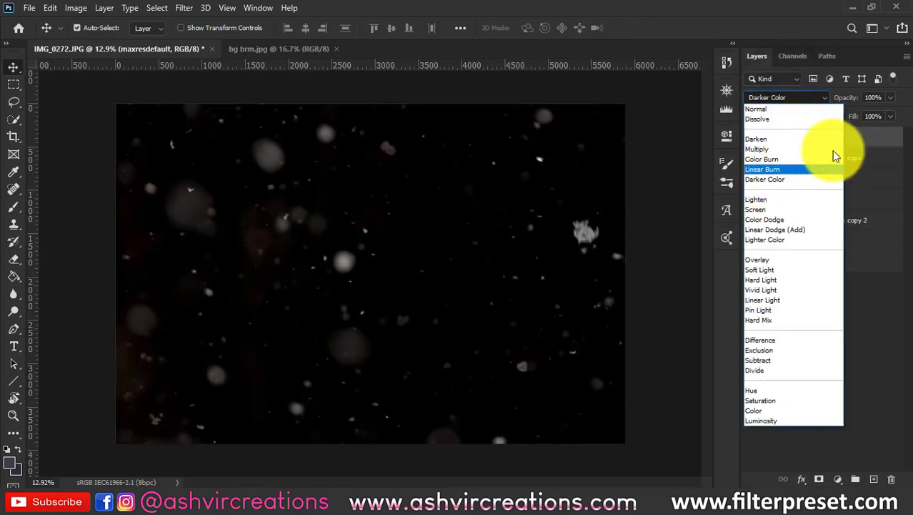
left_click(856, 140)
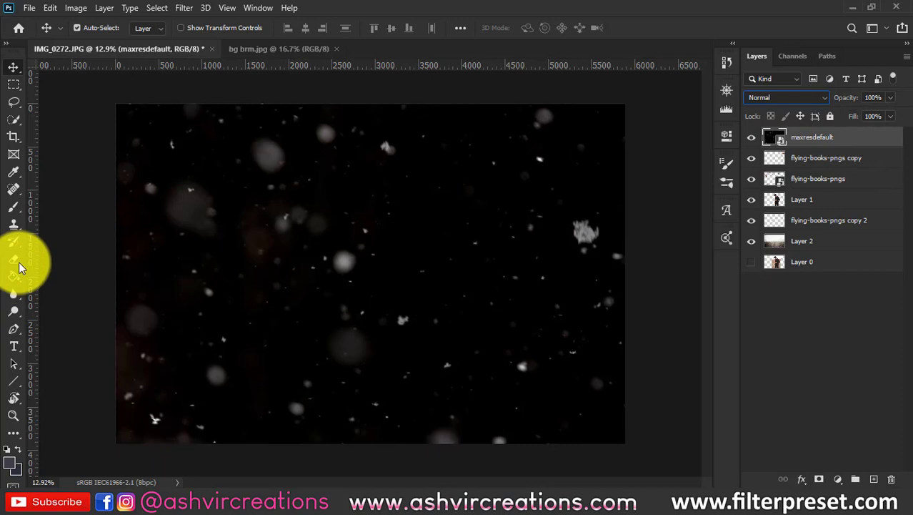
left_click(16, 260)
right_click(827, 133)
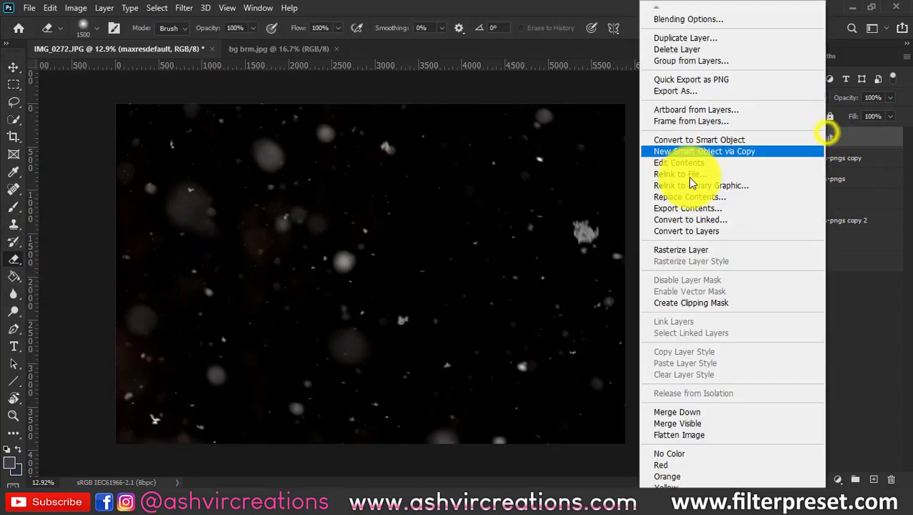
left_click(675, 248)
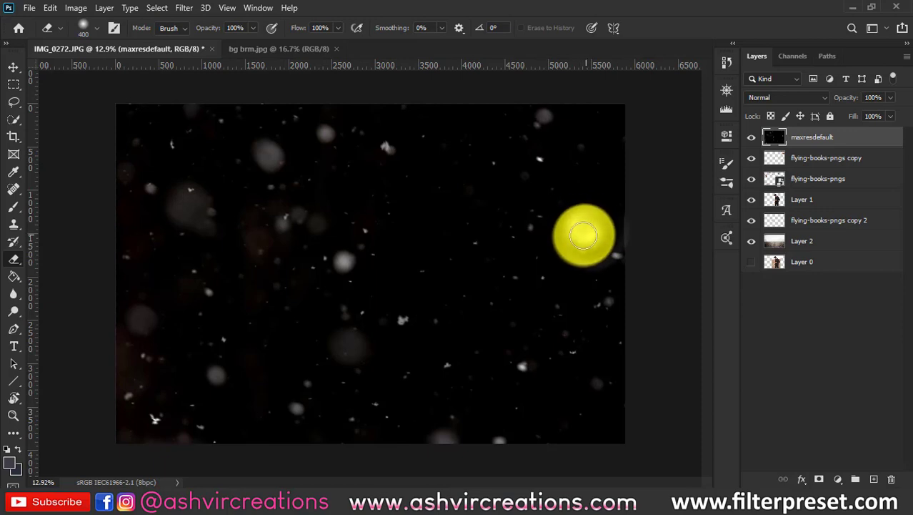
- Erase the large white speck near the right edge and the bright one near the centre of maxresdefault with a soft 400–500 px eraser
left_click(574, 238)
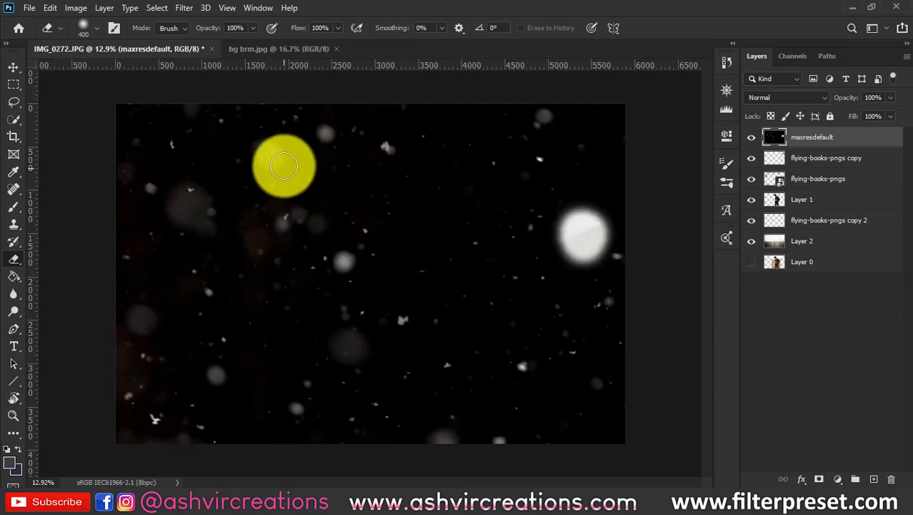
key("bracketright")
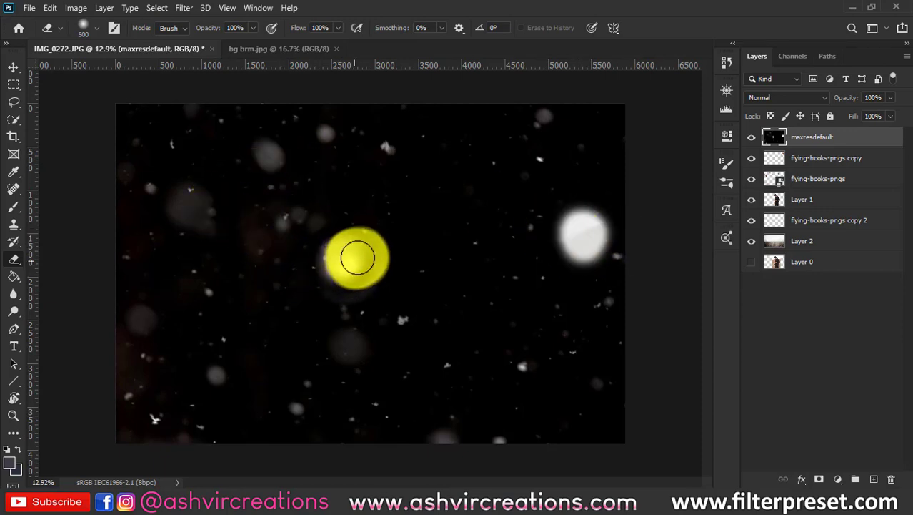
left_click(343, 261)
key("bracketleft")
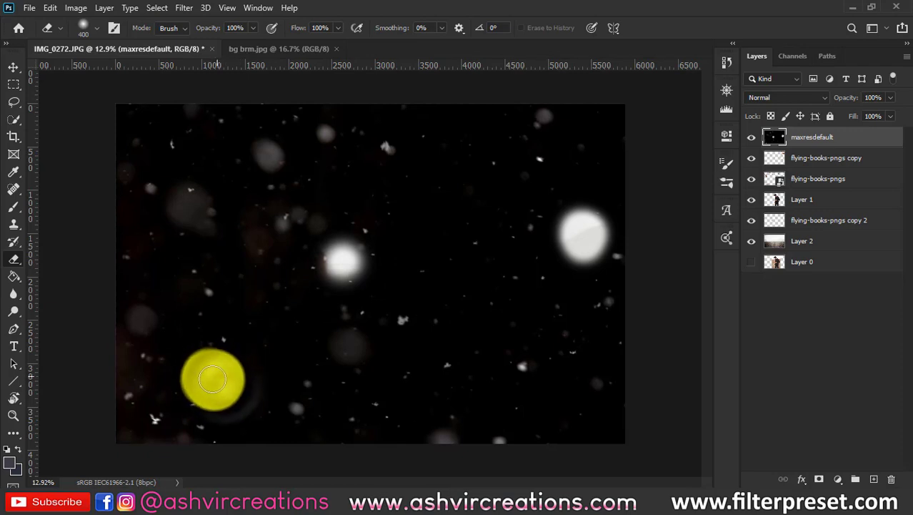
left_click(215, 379)
key("ctrl+z")
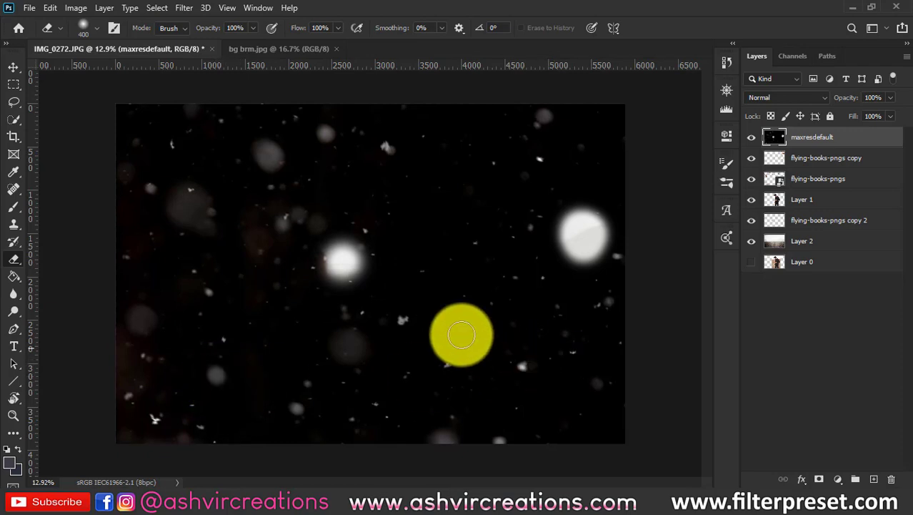
- Set the maxresdefault layer's blend mode to Screen and erase its specks over the man's face and upper body
left_click(769, 102)
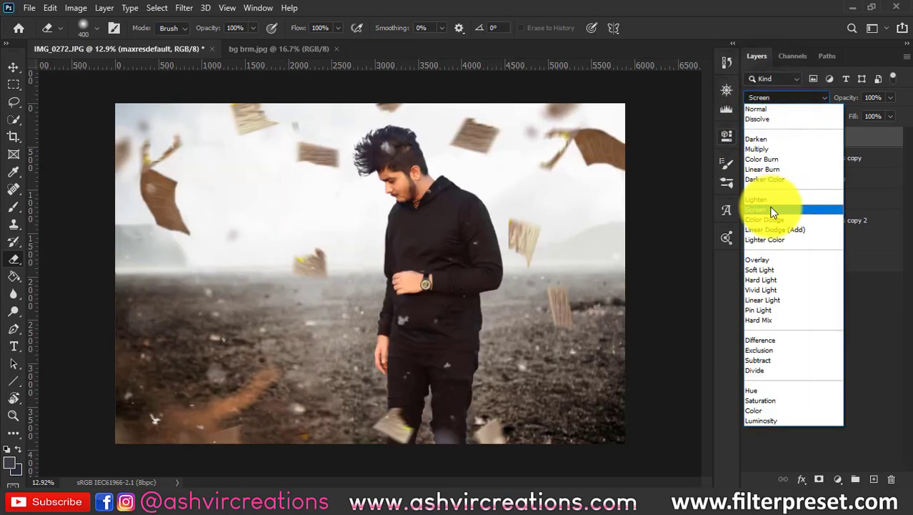
left_click(770, 206)
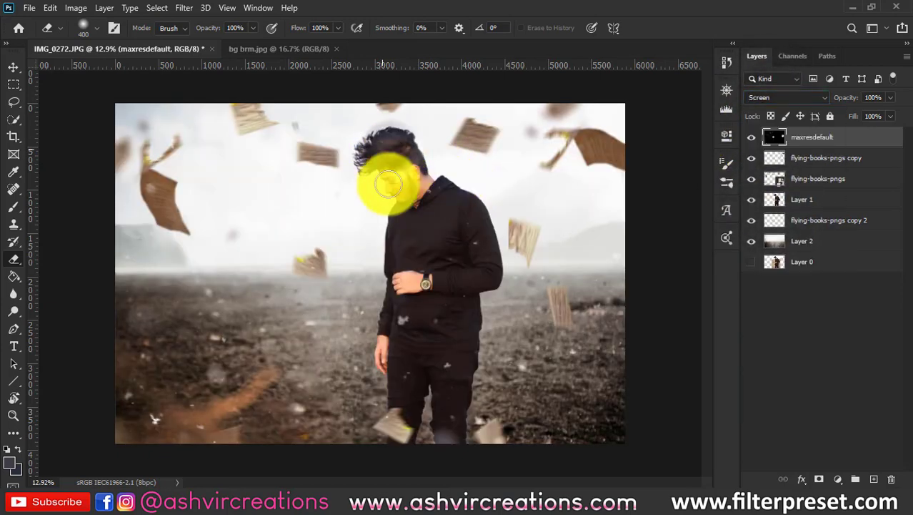
mouse_move(428, 194)
left_mouse_down()
mouse_move(394, 159)
mouse_move(406, 335)
mouse_move(392, 306)
left_mouse_up()
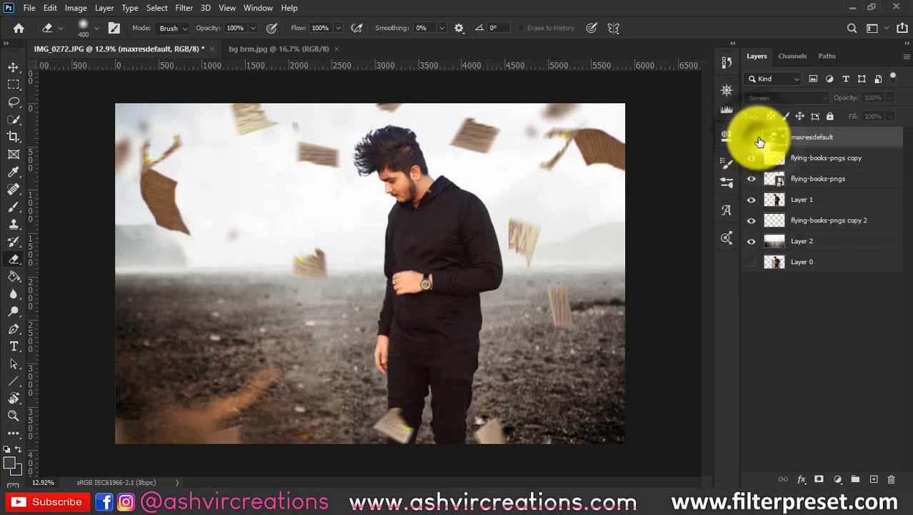
- Move the maxresdefault layer directly above Layer 1, and erase specks around the man's legs while comparing the image with and without it
left_click_drag(838, 141, 833, 189)
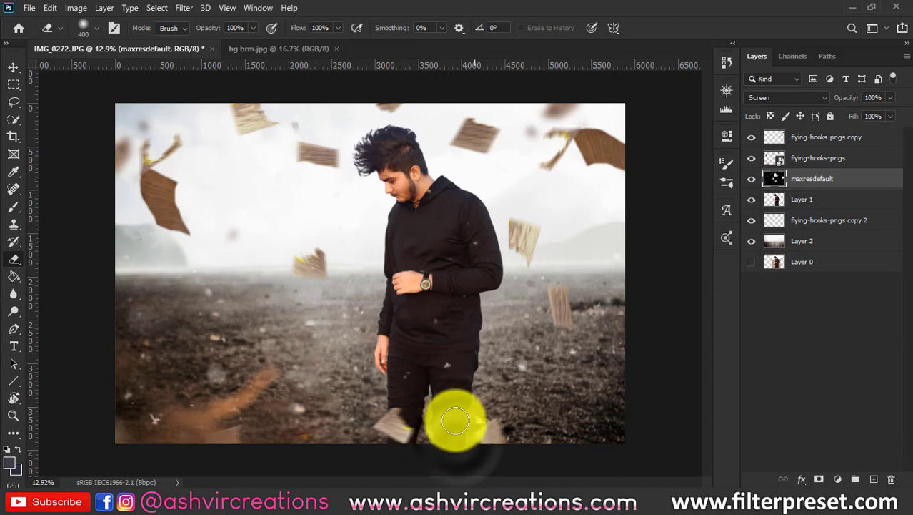
mouse_move(462, 440)
left_mouse_down()
mouse_move(220, 370)
mouse_move(283, 377)
left_mouse_up()
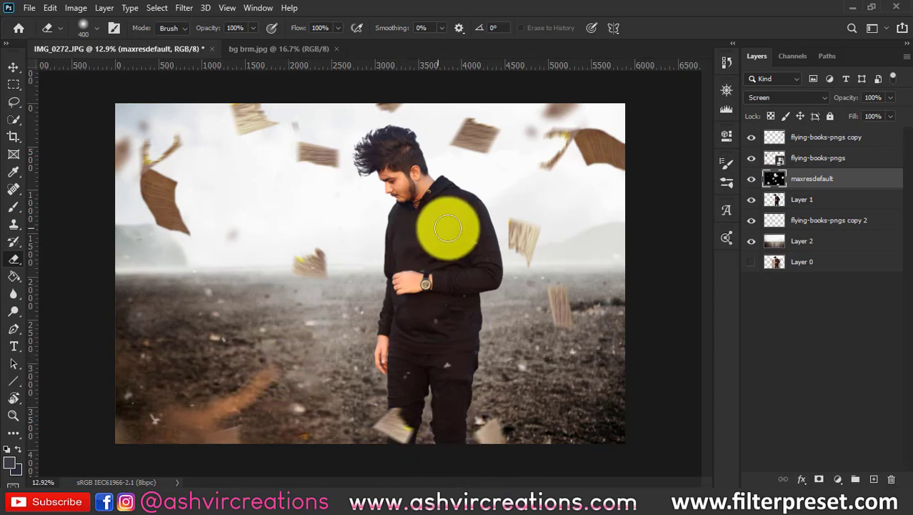
scroll(557, 296, "down", 1)
scroll(557, 296, "up", 1)
left_click(792, 195)
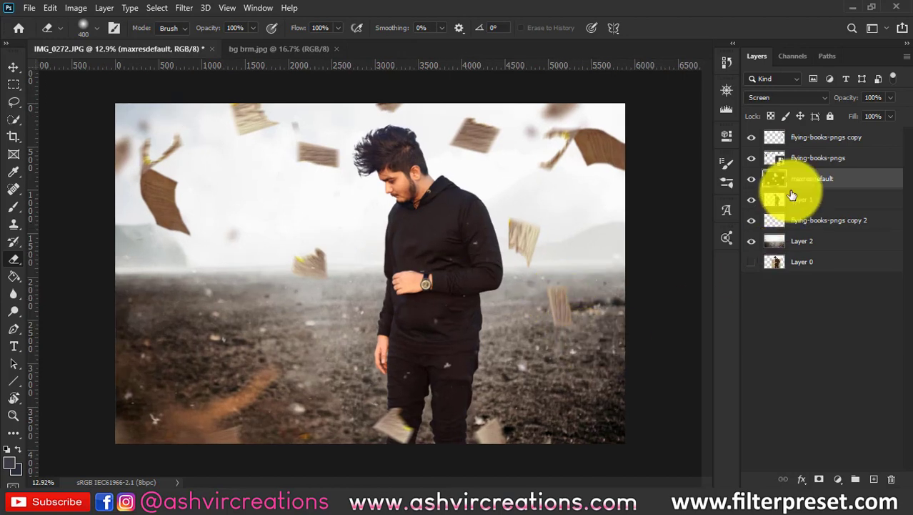
left_click(751, 180)
left_click(751, 180)
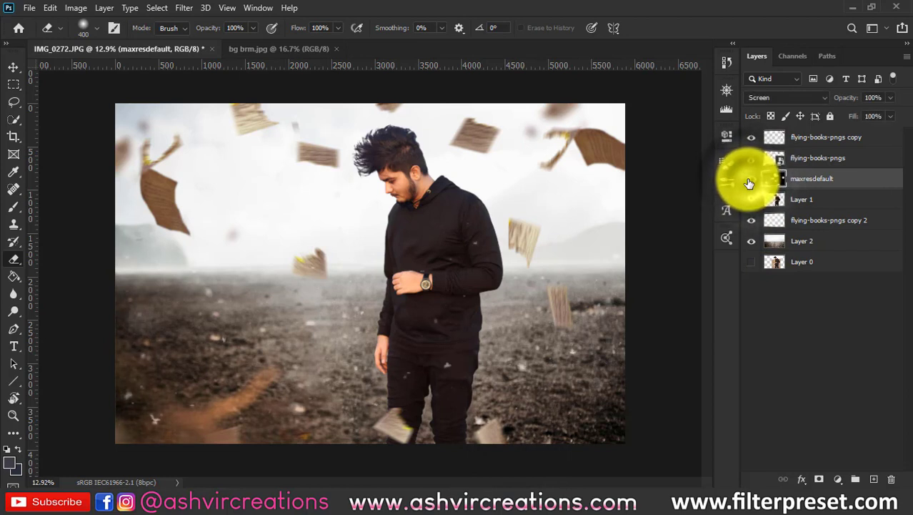
key("v")
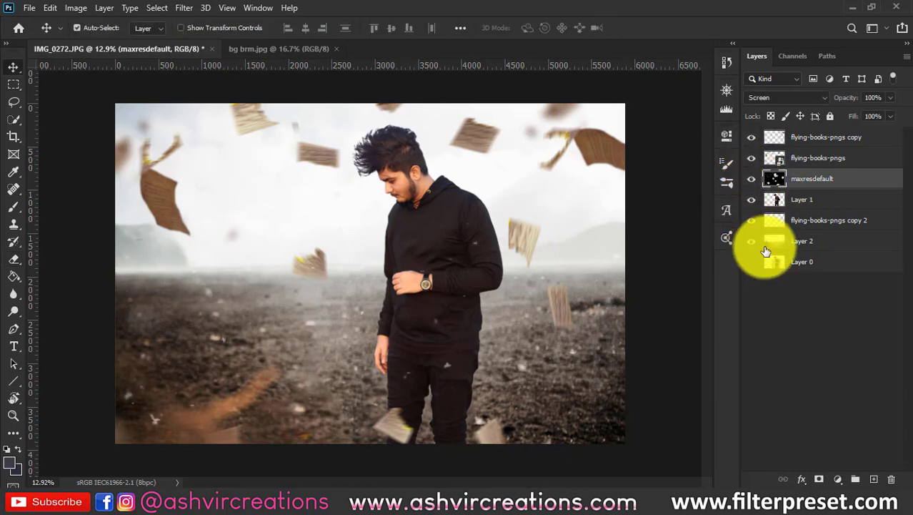
- Merge all layers from Layer 2 up to flying-books-pngs copy into one, leaving Layer 0 separate
left_click(804, 243)
left_click(827, 143, "shift")
right_click(824, 136)
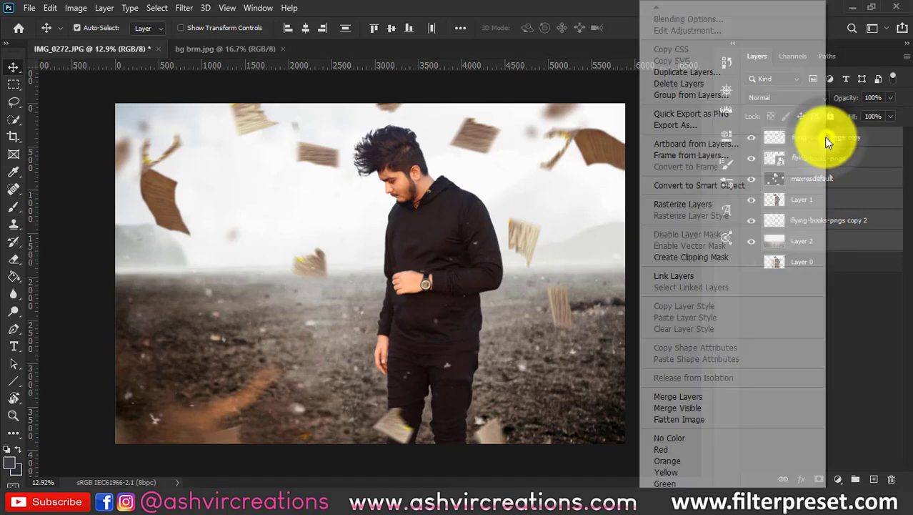
left_click(688, 401)
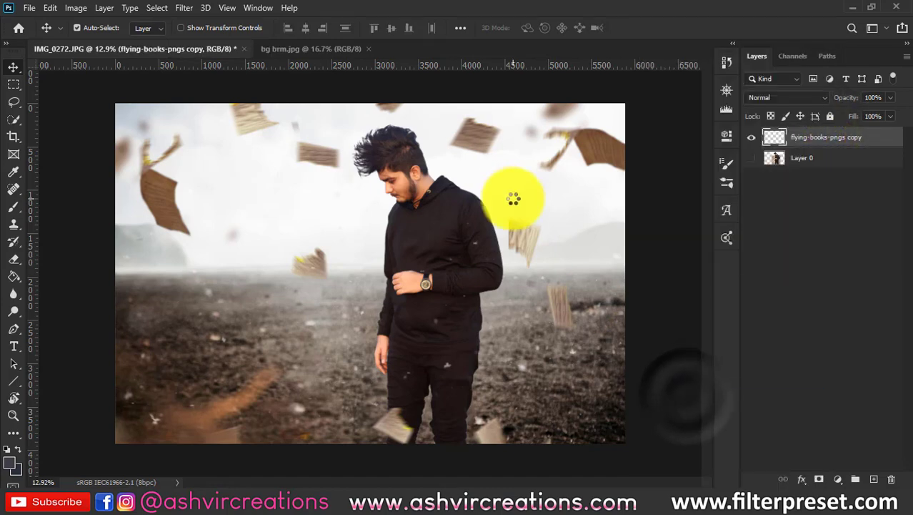
- Crop the merged image to the canvas bounds with Delete Cropped Pixels enabled, and open the Camera Raw Filter
key("c")
key("Return")
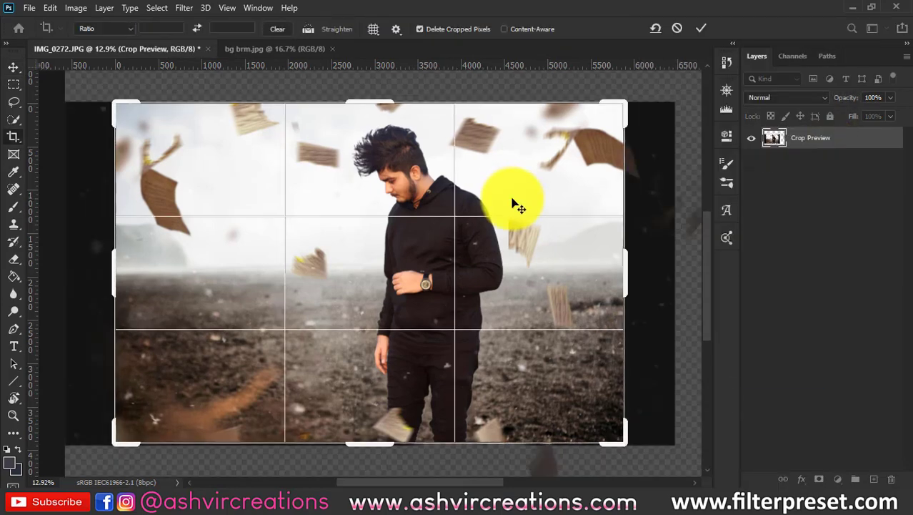
key("Return")
key("v")
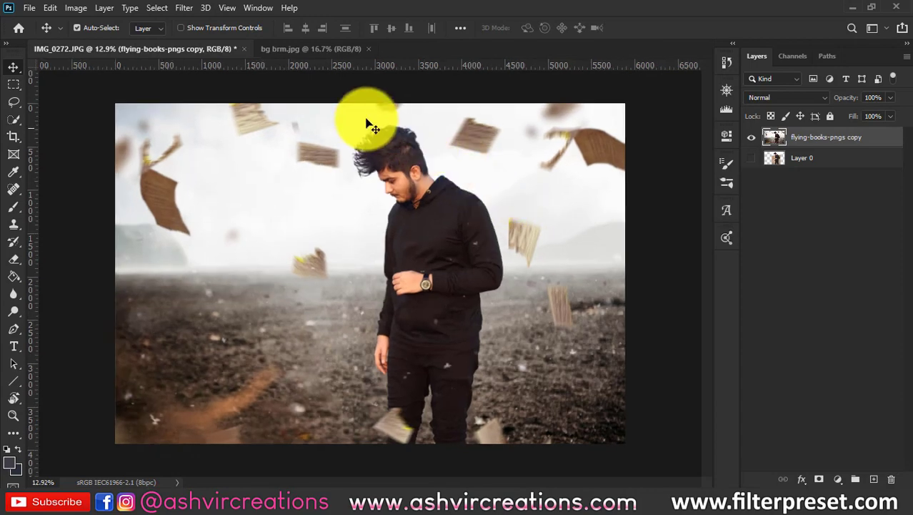
left_click(187, 9)
left_click(205, 86)
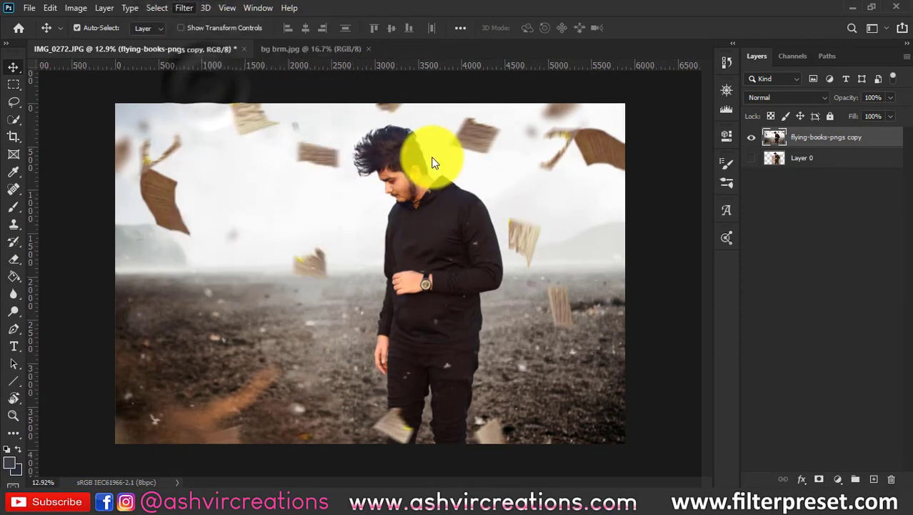
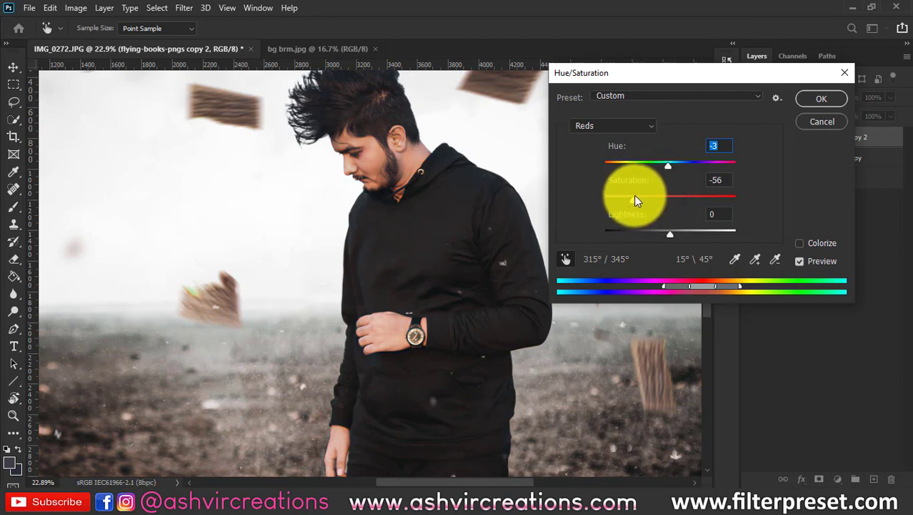
- Apply Hue/Saturation to the Reds with hue -3 and saturation -56, and add a black layer mask to flying-books-pngs copy 2
left_click(804, 100)
left_click(819, 478, "alt")
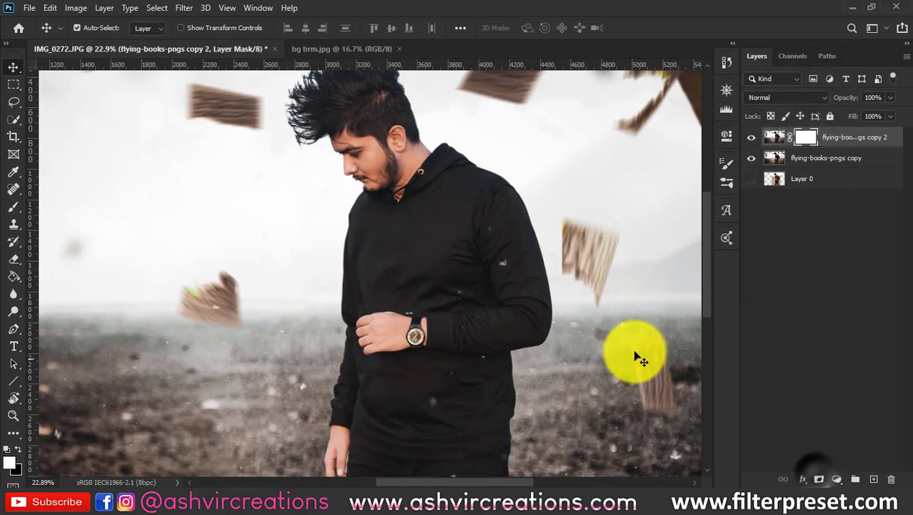
- Paint white on the layer mask over the man's face and neck with a Soft Round 600 px brush
key("b")
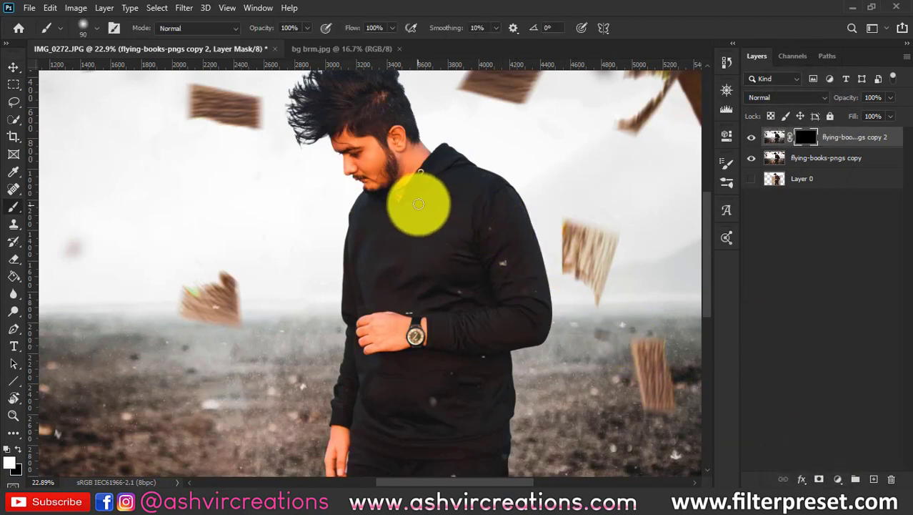
right_click(401, 223)
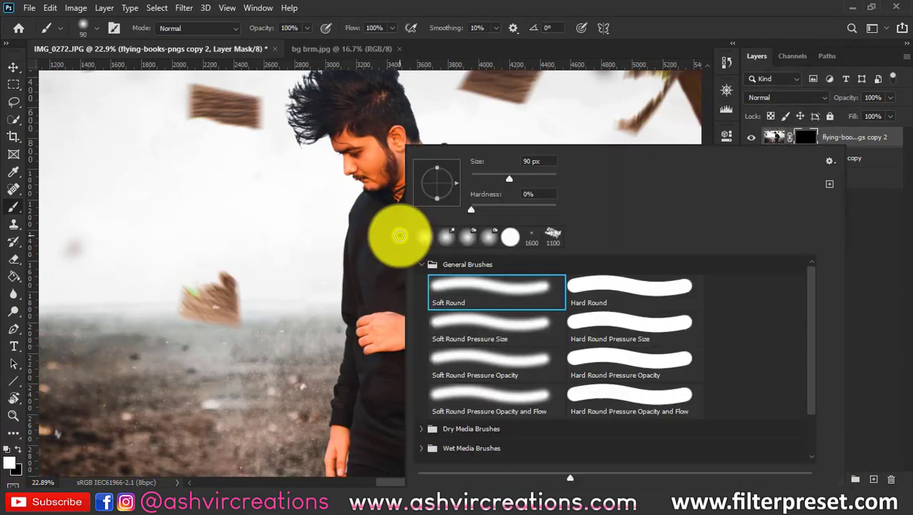
left_click(372, 219)
key("bracketright")
key("bracketright")
key("bracketright")
key("bracketright")
key("bracketright")
key("bracketright")
key("bracketright")
key("bracketright")
key("bracketright")
key("bracketright")
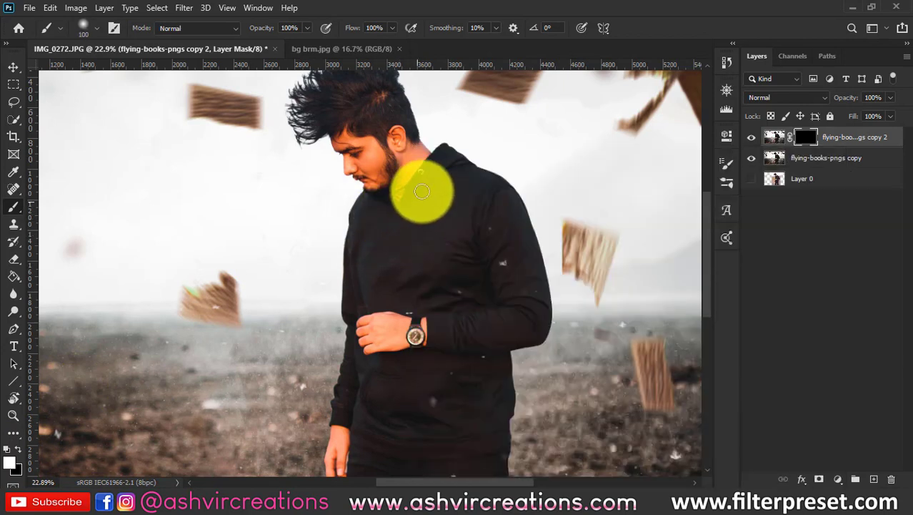
left_click_drag(394, 178, 364, 130)
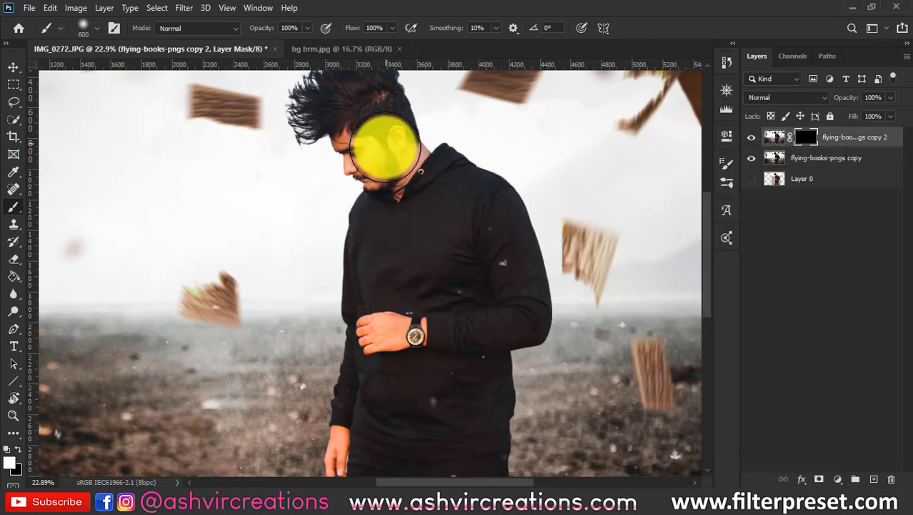
left_click_drag(426, 180, 417, 180)
scroll(415, 179, "down", 3)
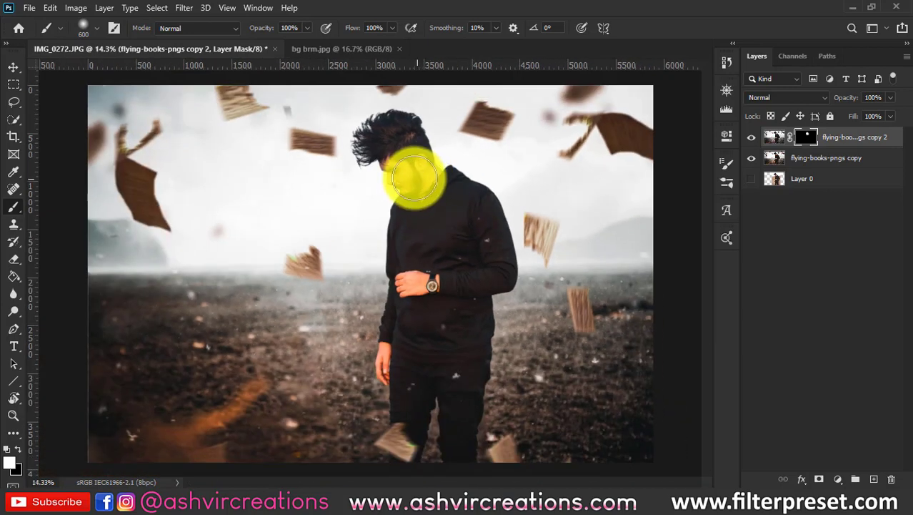
- Paint white on the mask over both of the man's hands, redoing the lowered hand with a smaller 300 px brush
scroll(425, 261, "up", 2)
mouse_move(431, 306)
left_mouse_down()
mouse_move(400, 304)
mouse_move(426, 308)
mouse_move(387, 405)
mouse_move(381, 398)
mouse_move(377, 429)
mouse_move(414, 351)
left_mouse_up()
scroll(414, 351, "down", 2)
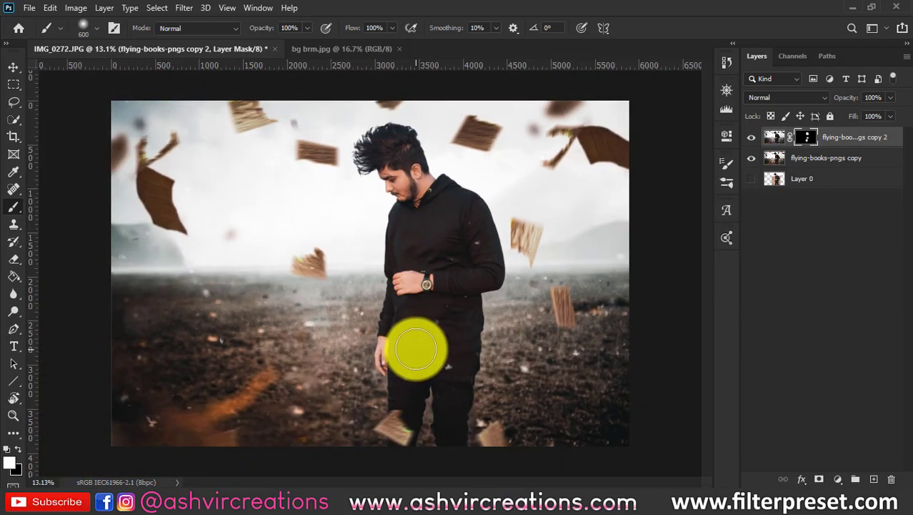
scroll(409, 349, "up", 2)
key("ctrl+z")
scroll(388, 366, "up", 5)
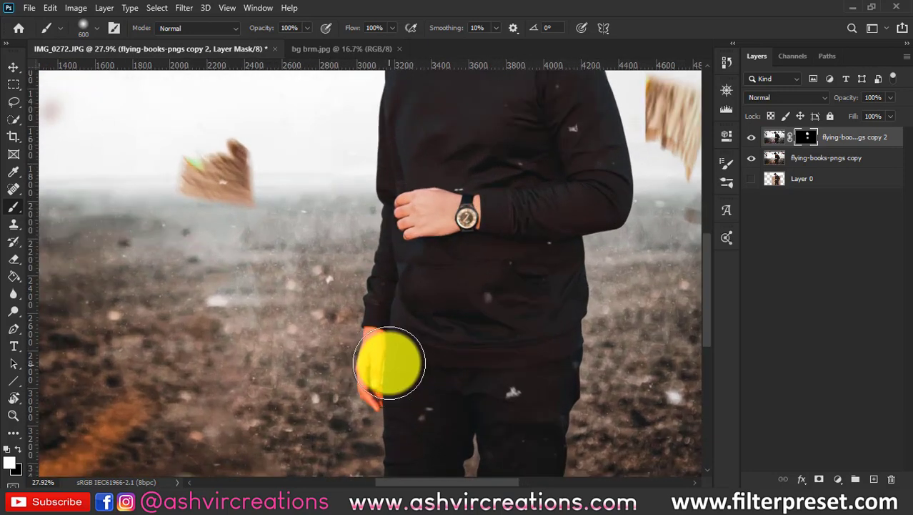
key("bracketleft")
key("bracketleft")
key("bracketleft")
mouse_move(379, 346)
left_mouse_down()
mouse_move(378, 385)
mouse_move(390, 388)
mouse_move(381, 325)
mouse_move(436, 308)
left_mouse_up()
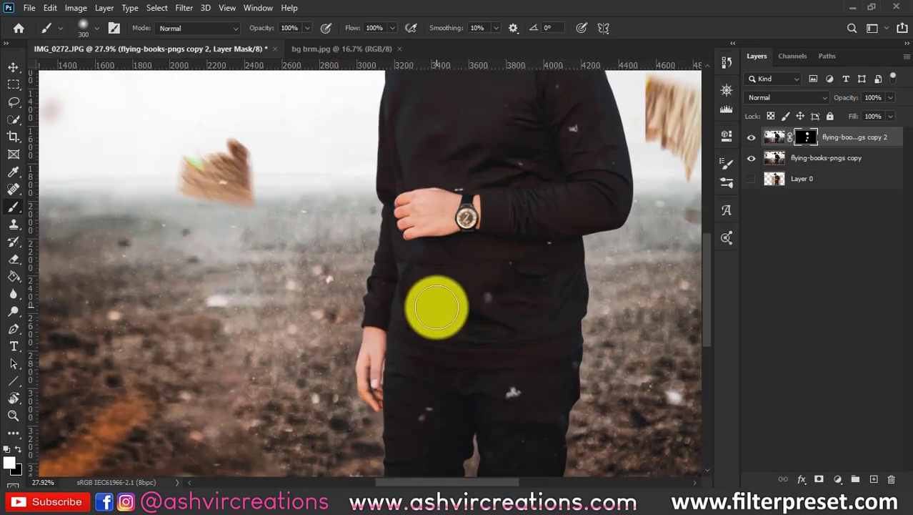
scroll(393, 368, "down", 2)
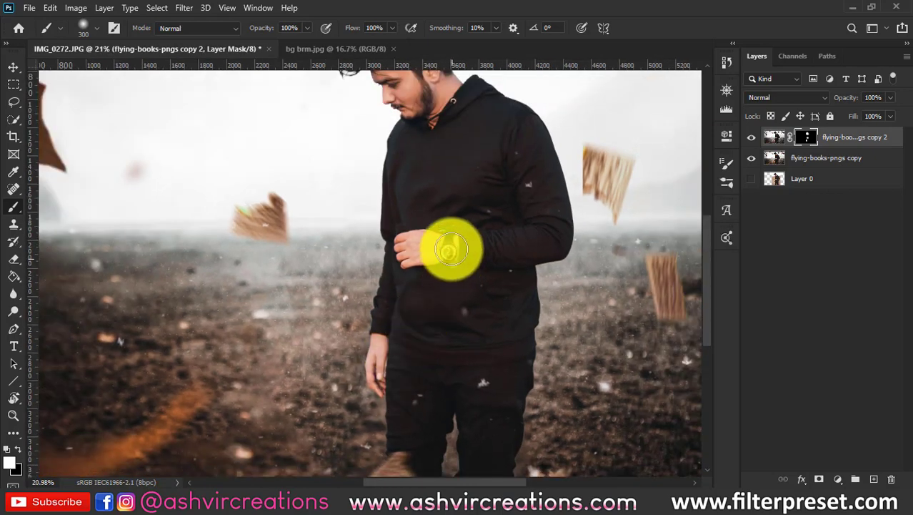
- Merge flying-books-pngs copy 2 with its layer mask and the flying-books-pngs copy layer beneath it into one layer
scroll(449, 240, "down", 2)
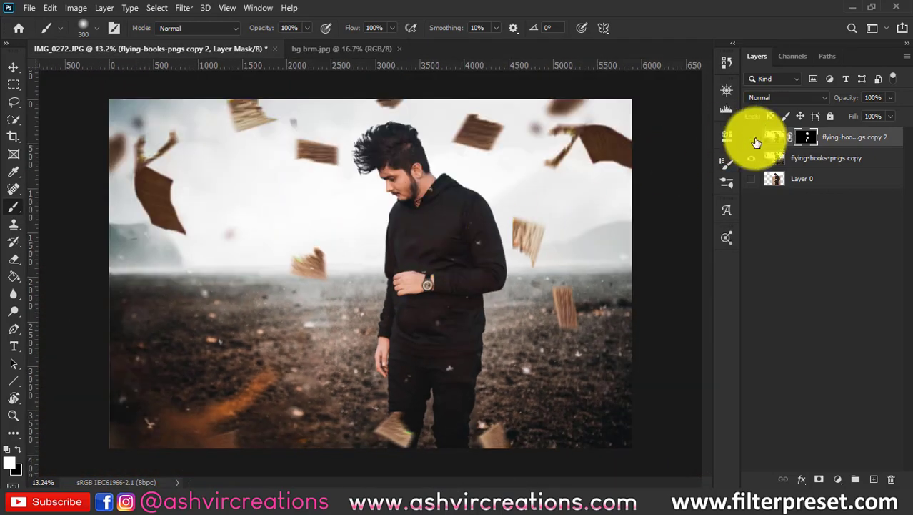
left_click(816, 163, "shift")
key("ctrl+e")
scroll(365, 160, "up", 2)
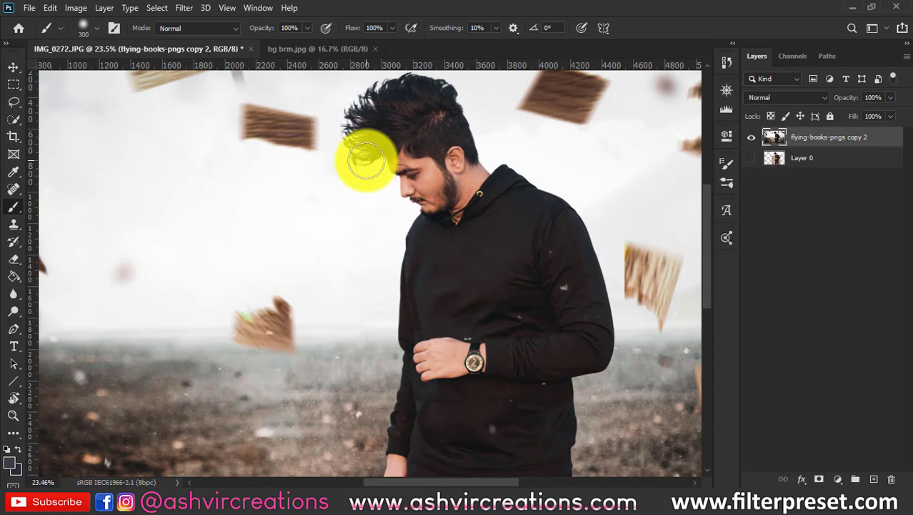
- With Layer 0 shown, toggle the merged composite layer's visibility repeatedly to compare the original photo with the finished edit, and inspect the man up close
scroll(366, 160, "down", 2)
key("v")
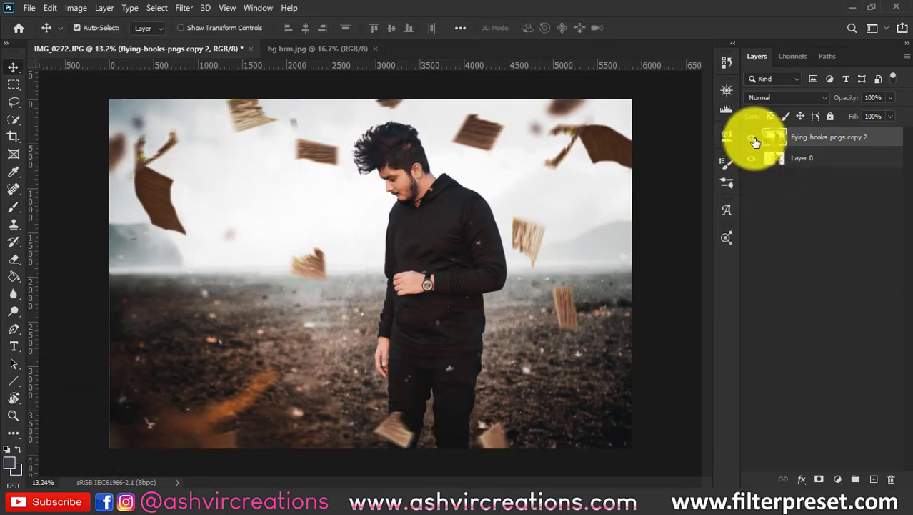
left_click(756, 141)
left_click(754, 138)
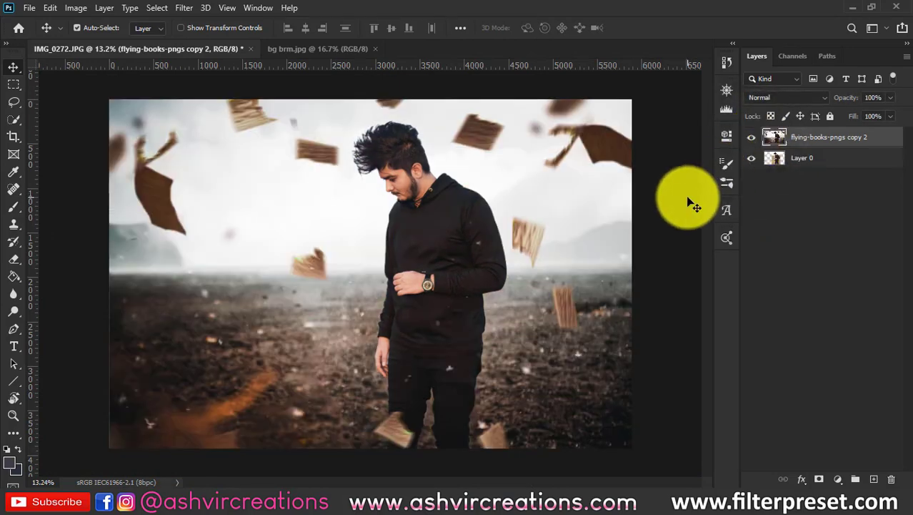
scroll(694, 204, "up", 1)
left_click(750, 138)
left_click(749, 138)
left_click(750, 138)
left_click(750, 138)
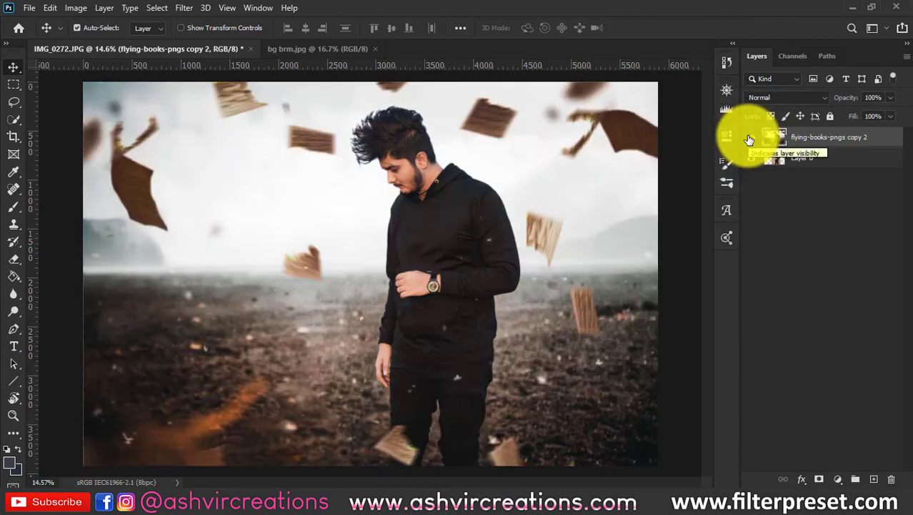
left_click(750, 138)
left_click(750, 138)
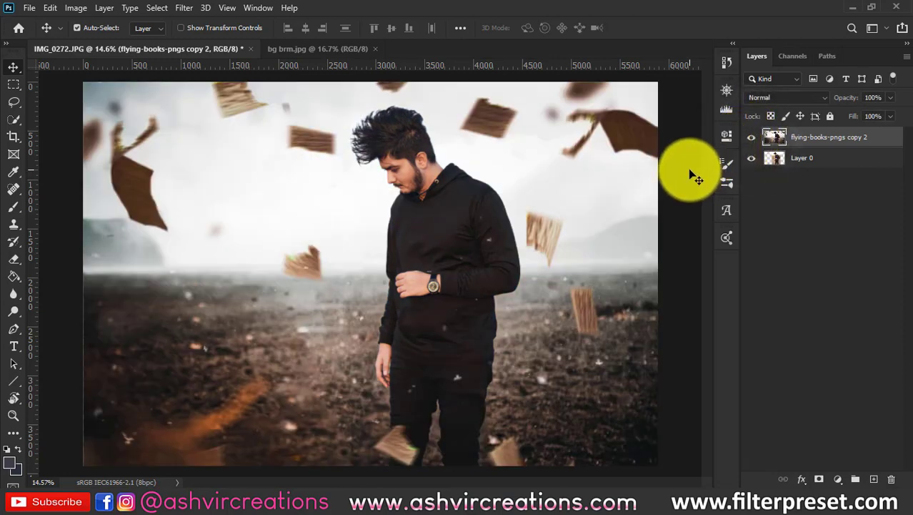
scroll(697, 177, "up", 3)
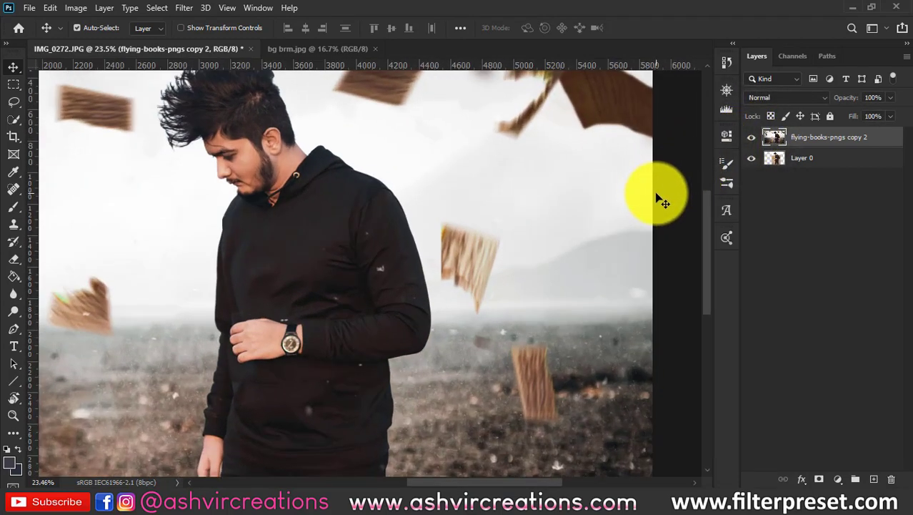
scroll(649, 207, "down", 3)
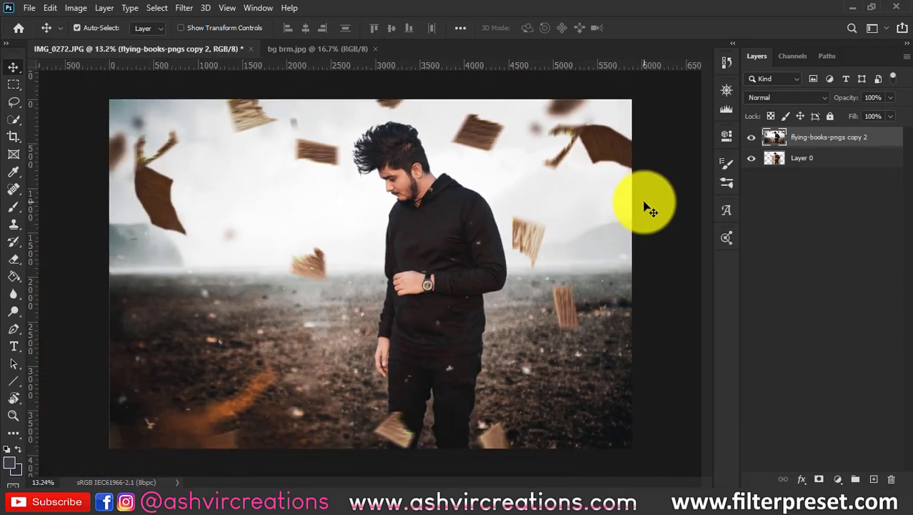